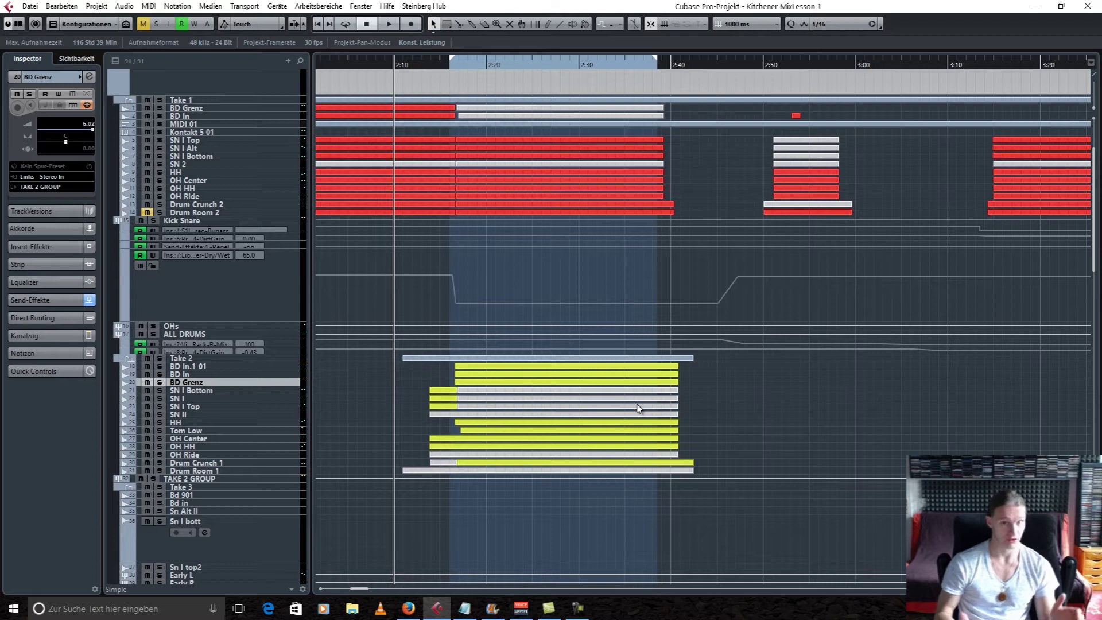
Play the marked section from about 2:10 with both drum takes, and play it again with Take 2 muted
key(space)
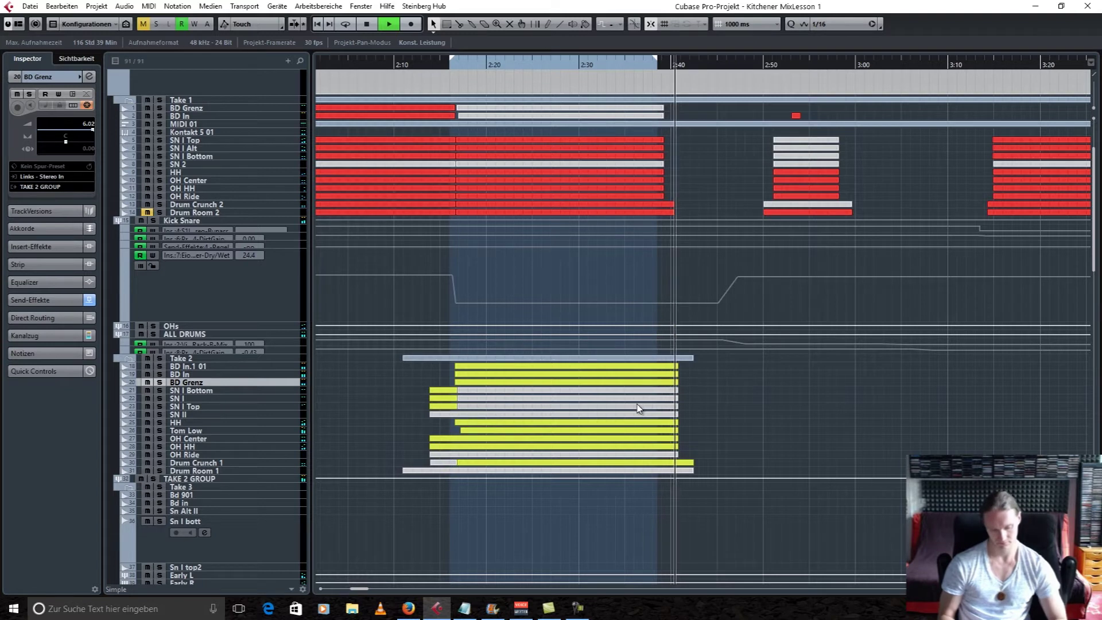
key(space)
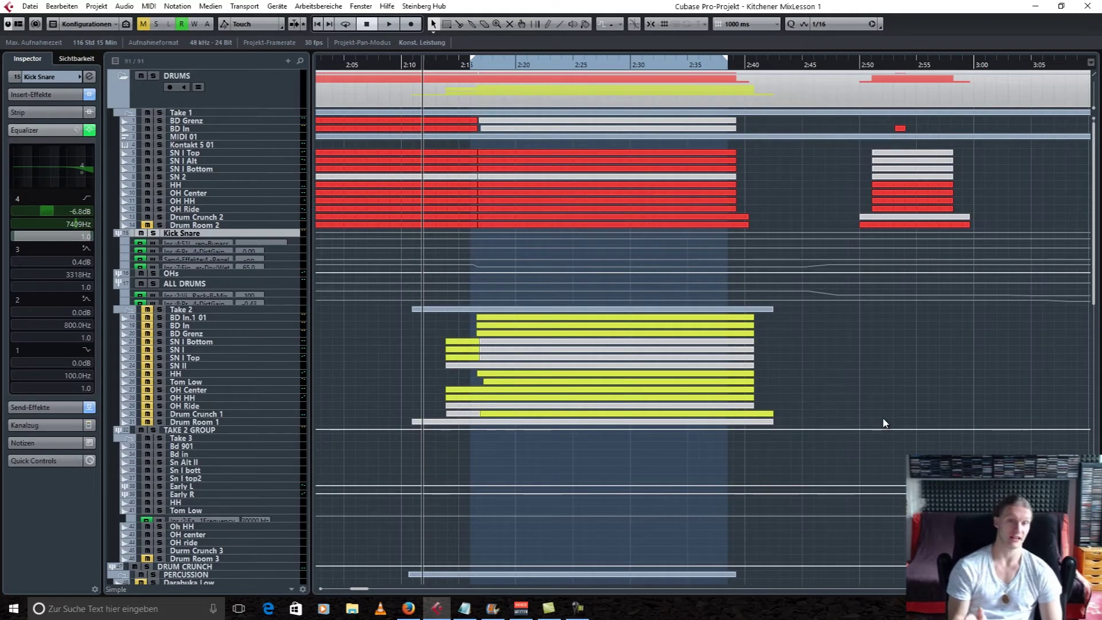
key(space)
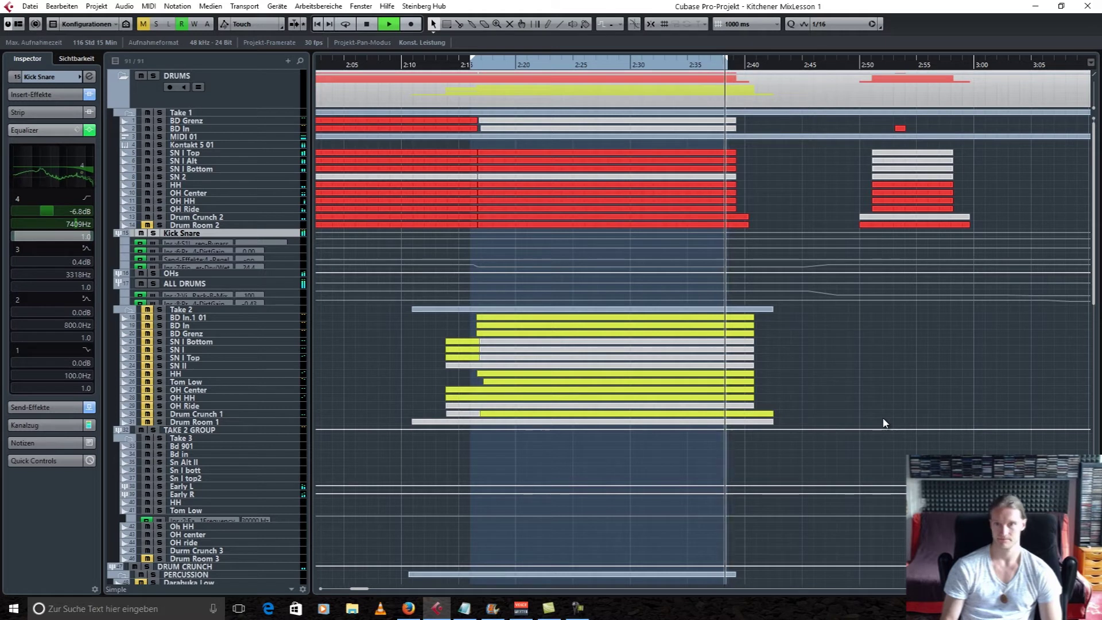
key(space)
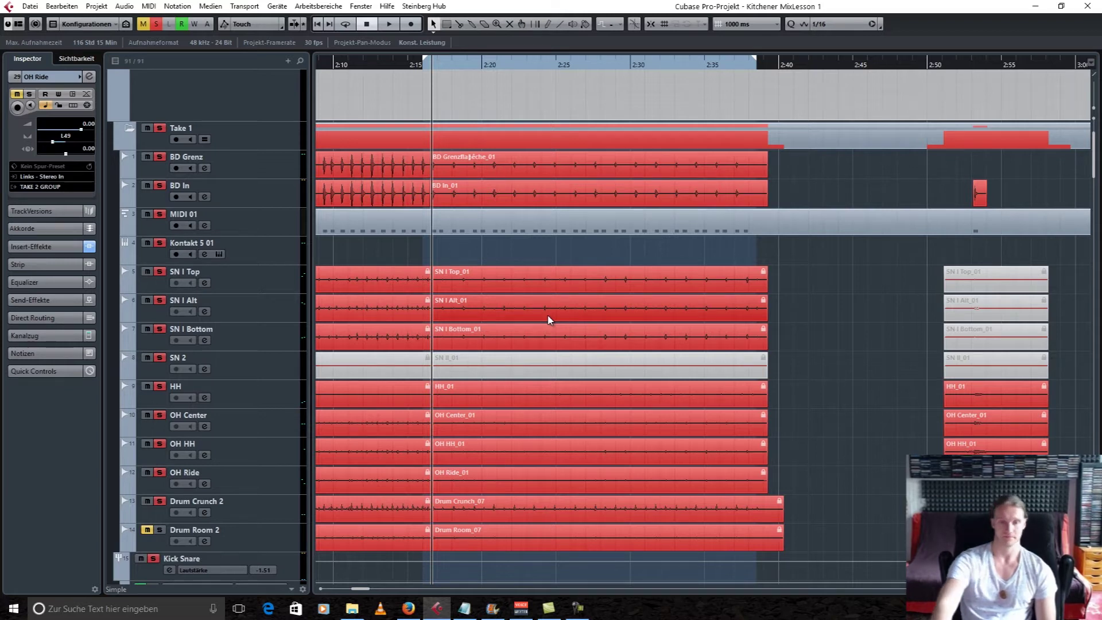
Select the DRUMS folder track and look over the Take 1 and Take 2 tracks inside it
scroll(568, 281, up, 3)
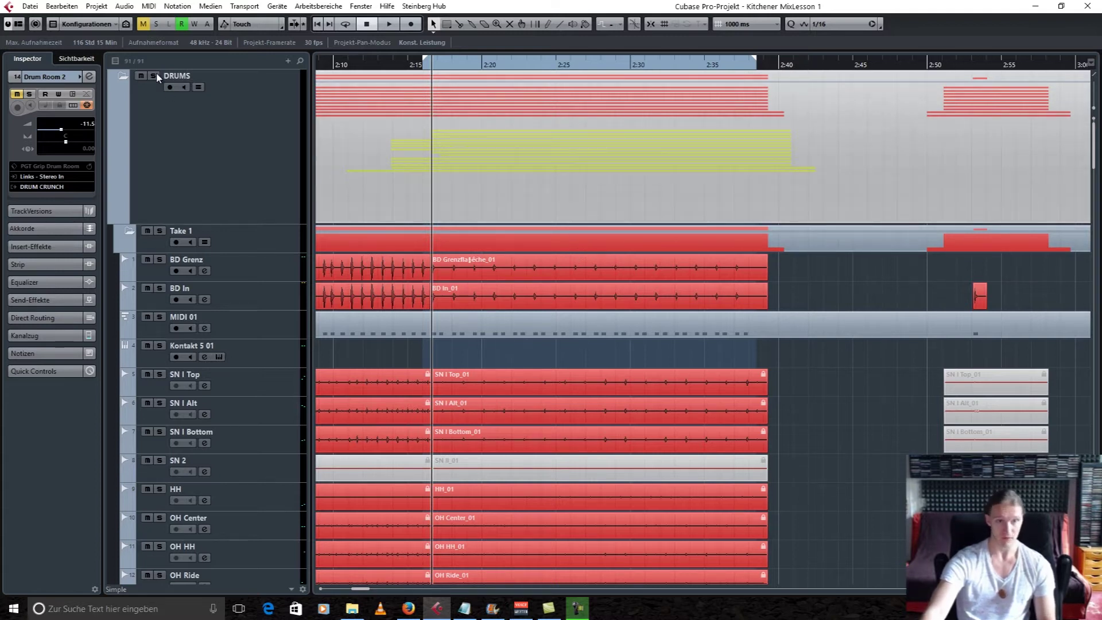
click(253, 130)
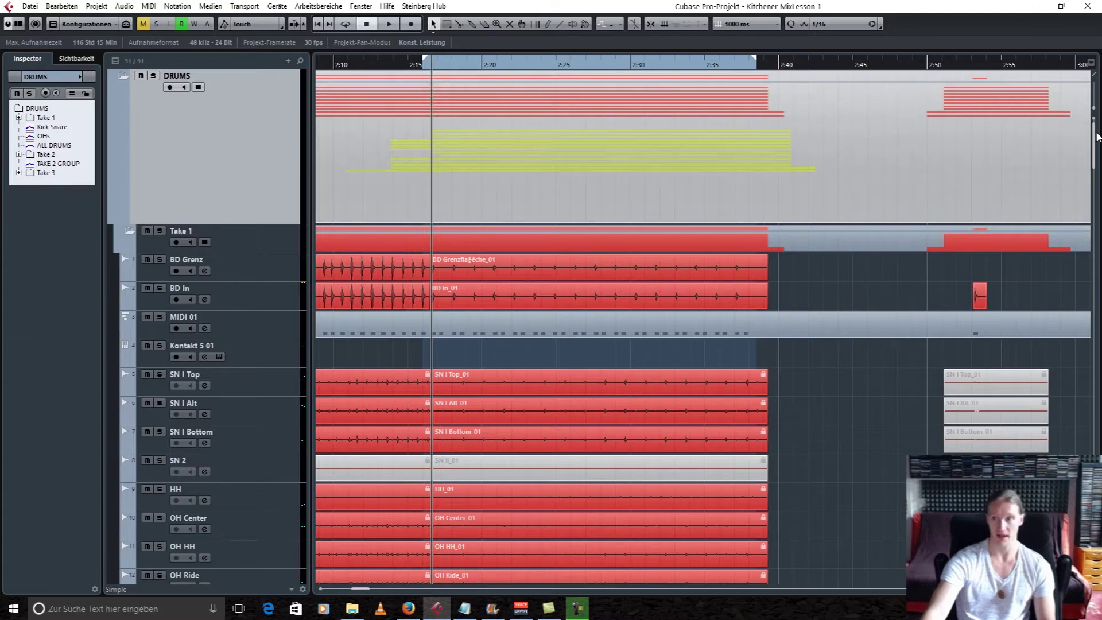
scroll(1095, 129, down, 3)
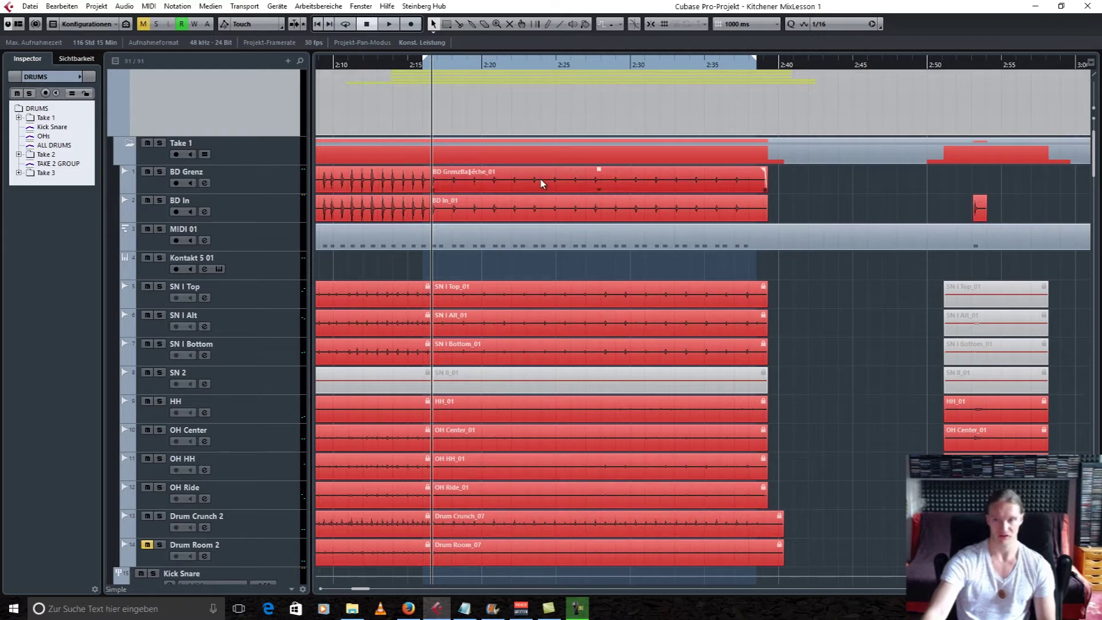
drag(1094, 153, 1093, 212)
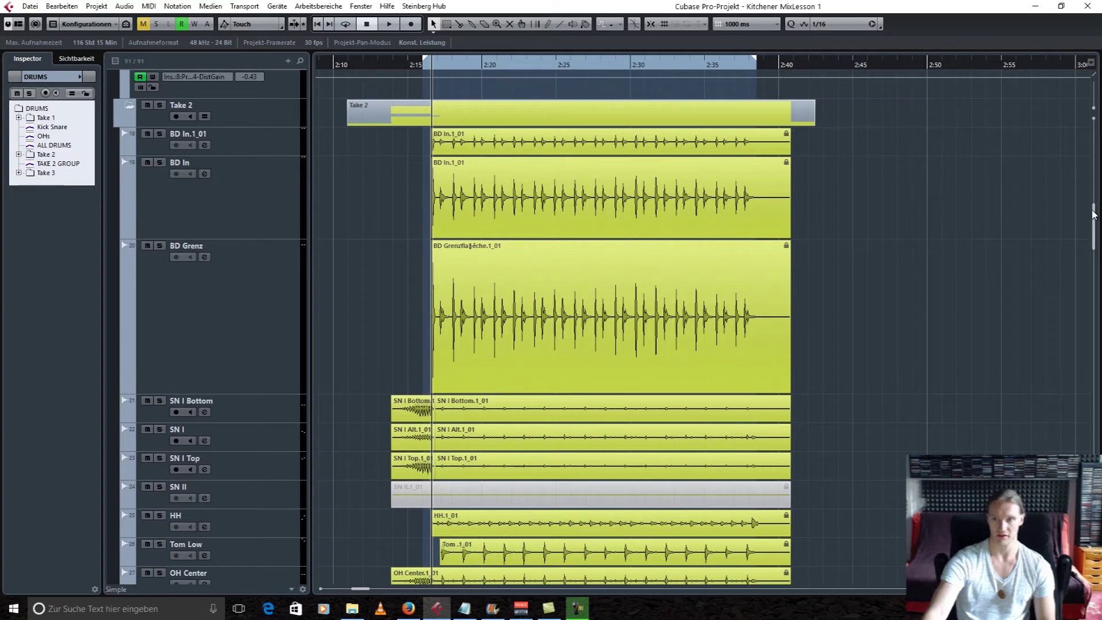
drag(1093, 212, 1093, 115)
Solo the Take 1 folder and play it back from about 2:16
click(160, 231)
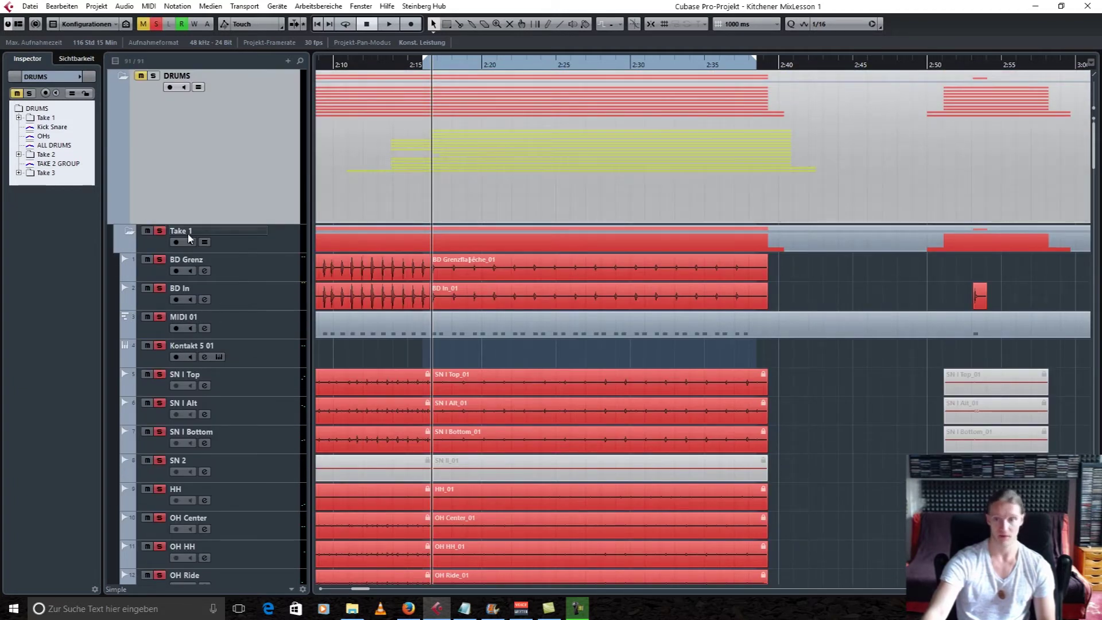
drag(1095, 155, 1094, 173)
key(space)
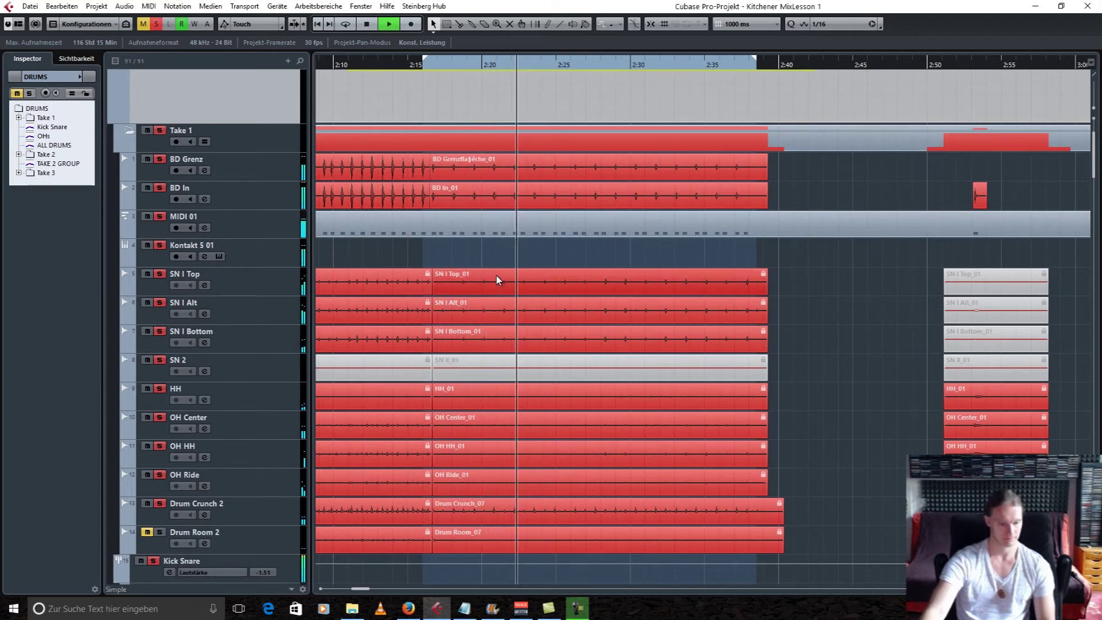
key(space)
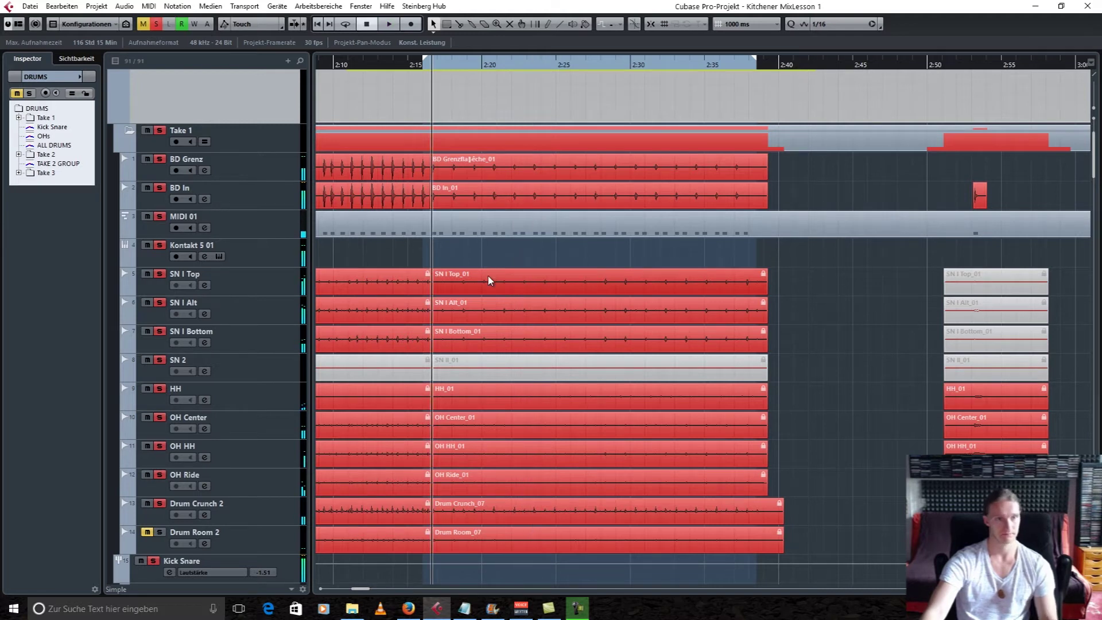
Clear all solos, solo the Take 2 folder and play its tracks from about 2:16
scroll(490, 280, up, 2)
click(156, 23)
scroll(657, 390, down, 4)
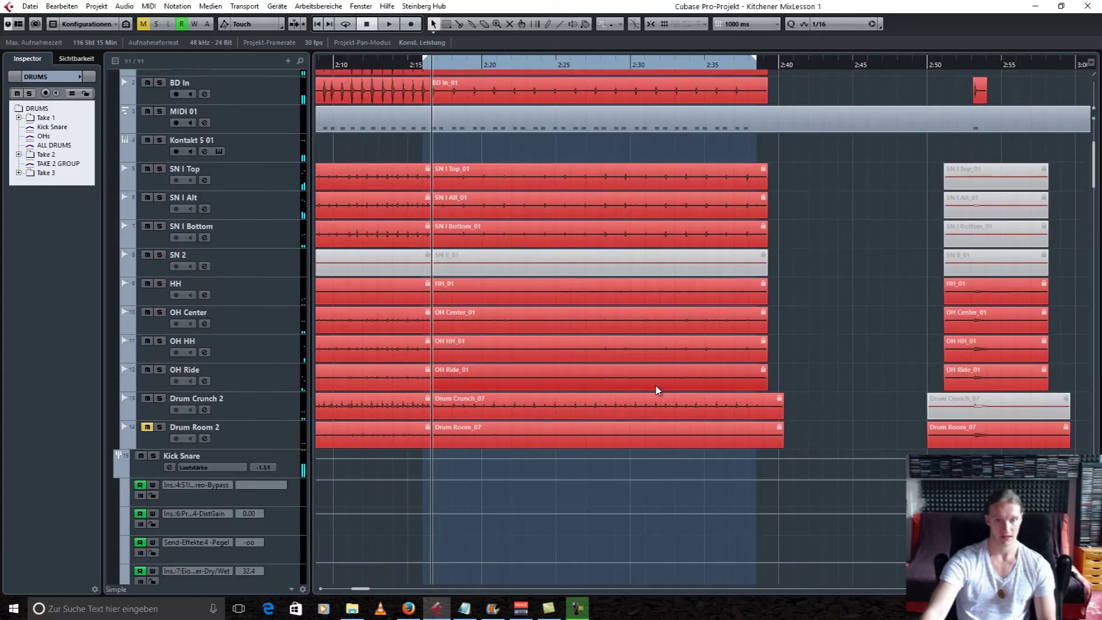
scroll(657, 389, down, 20)
click(159, 272)
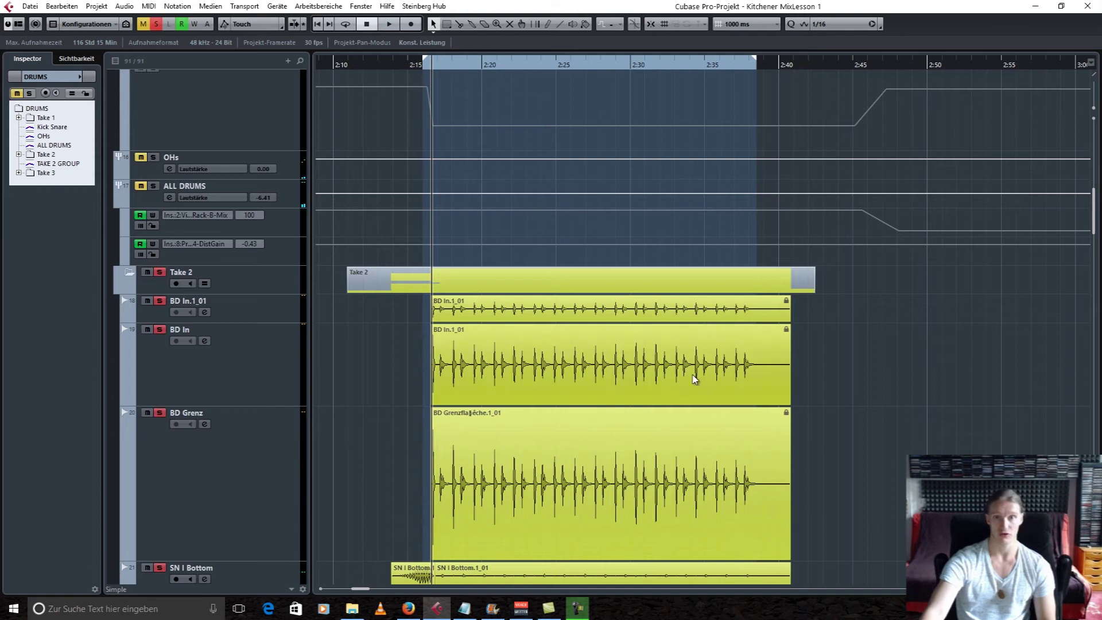
scroll(694, 379, down, 8)
key(space)
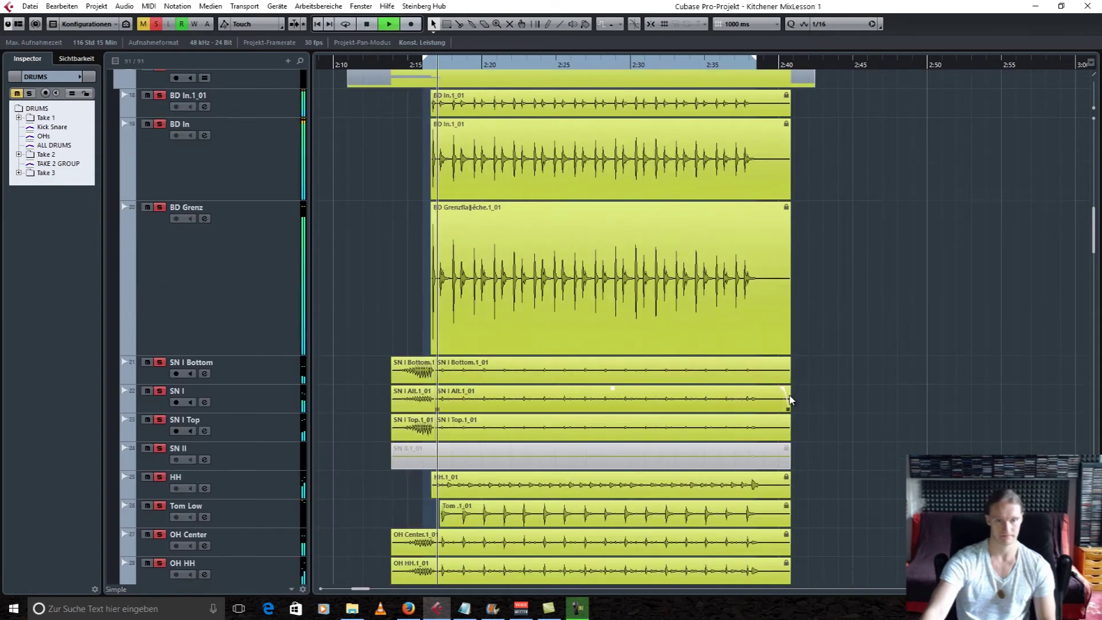
scroll(786, 396, down, 16)
scroll(785, 394, up, 8)
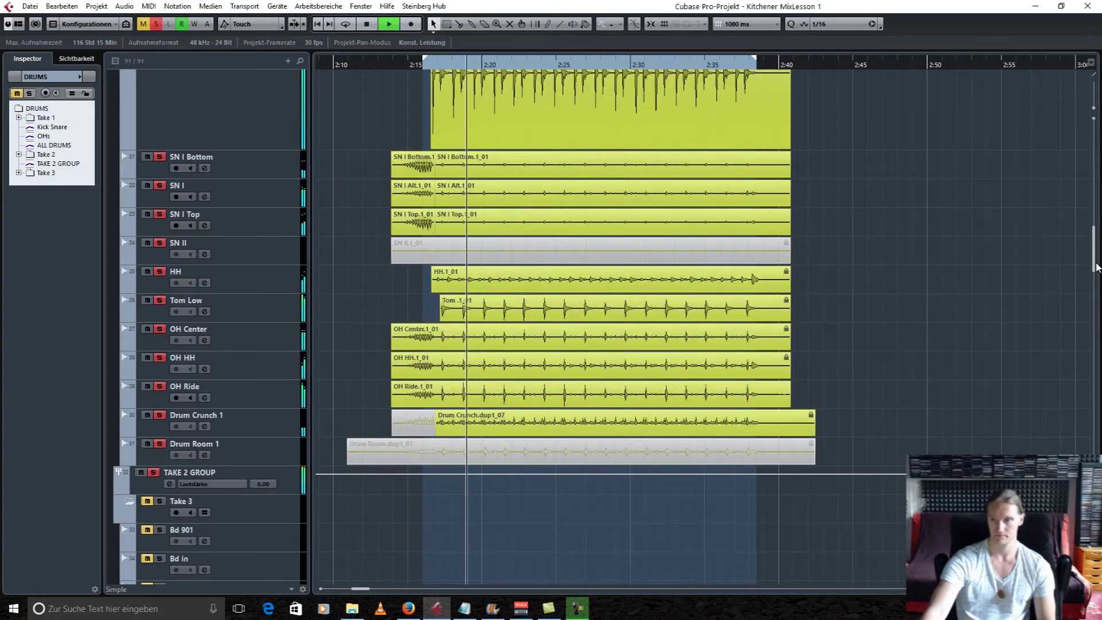
scroll(627, 271, up, 6)
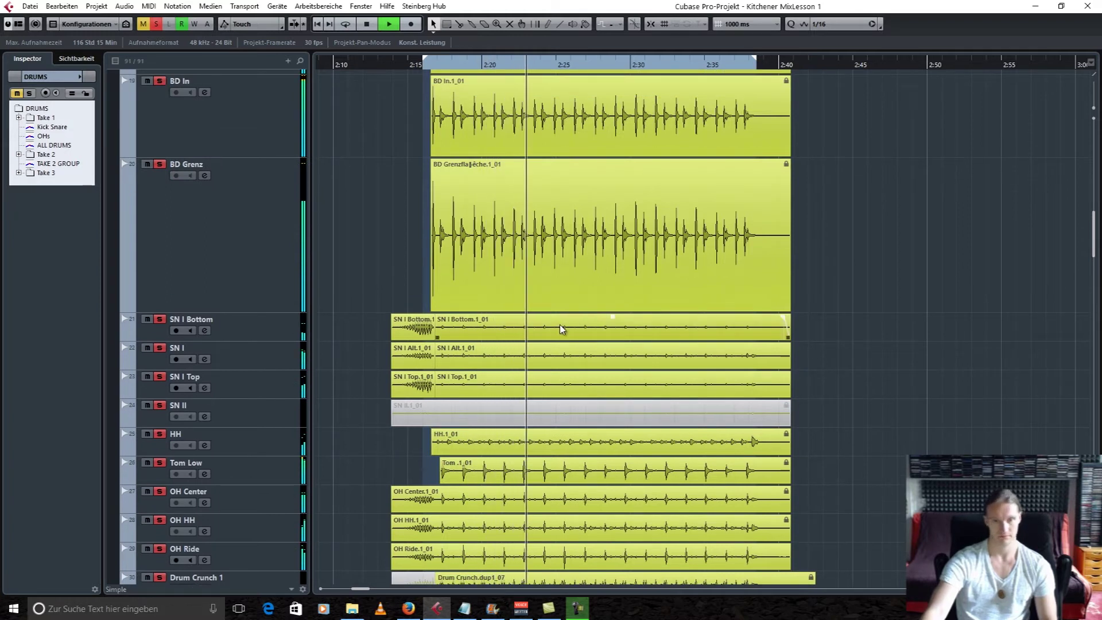
key(space)
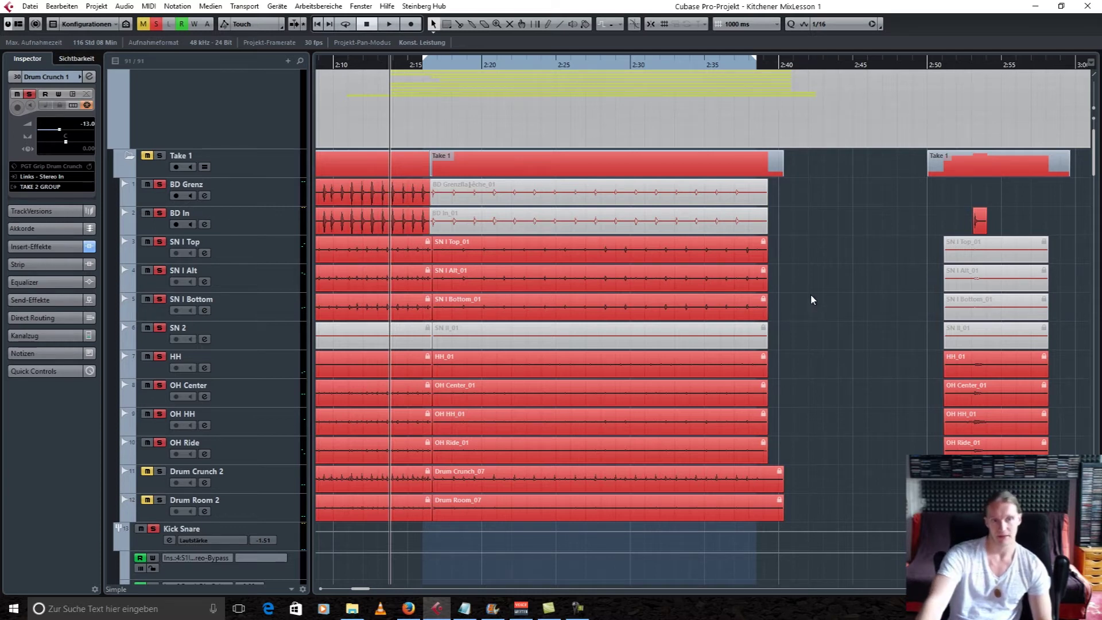
Audition the soloed drums from about 2:14, following the short active snare clips in Take 2
click(643, 304)
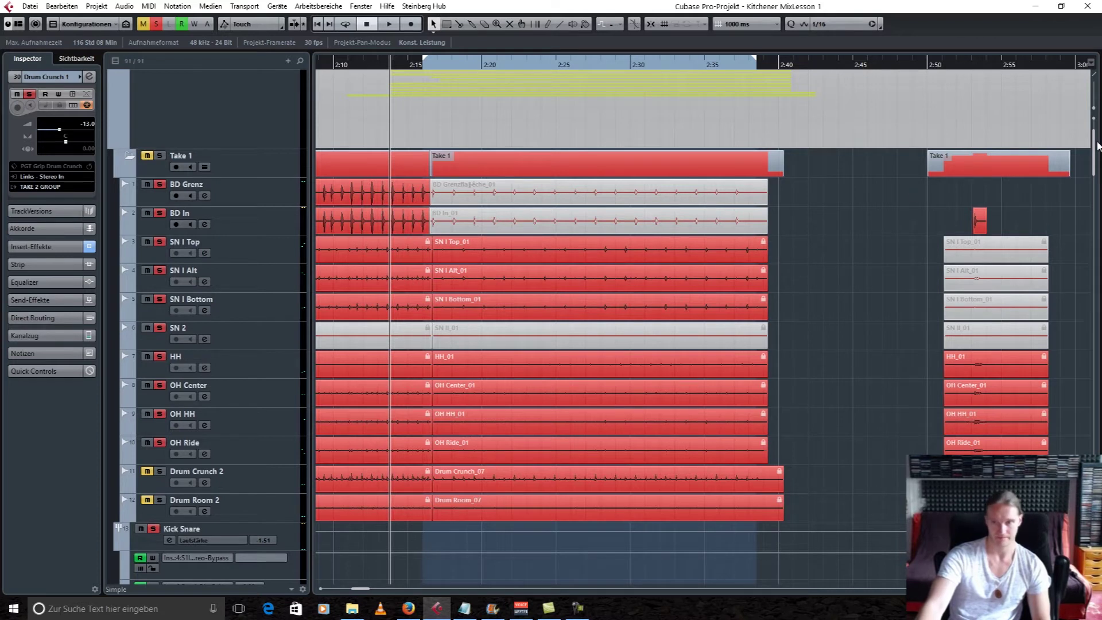
scroll(573, 344, down, 10)
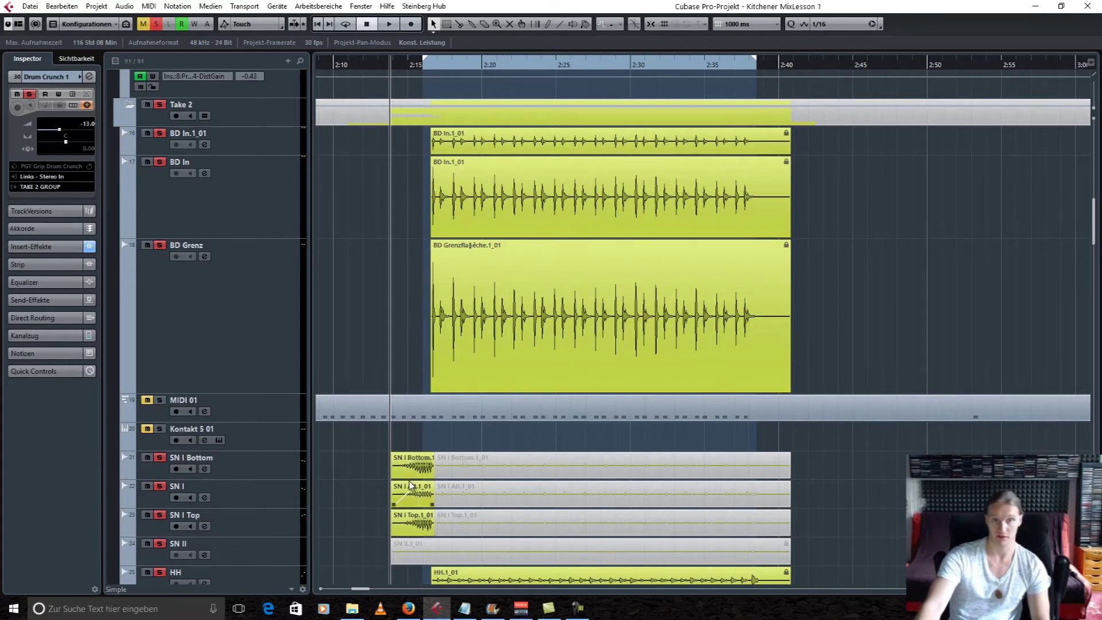
key(space)
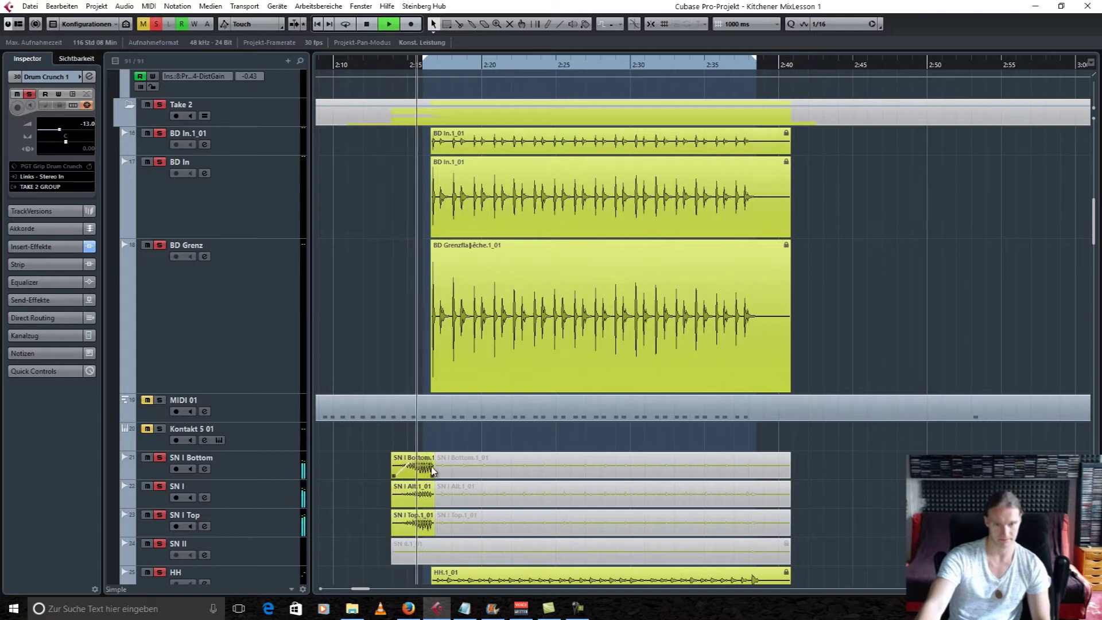
key(space)
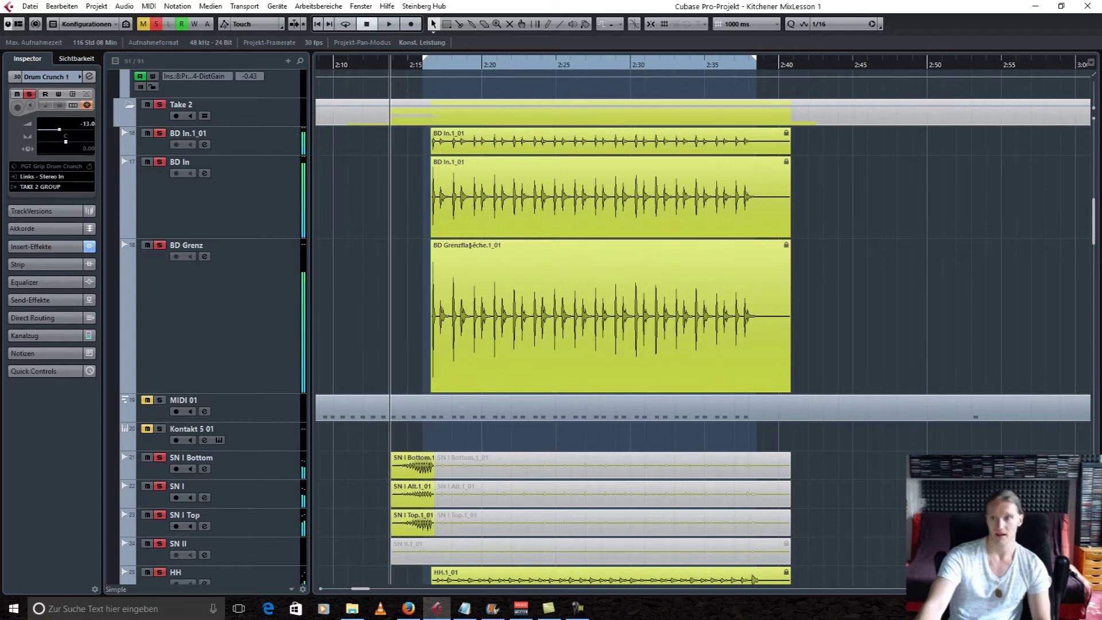
Highlight the OH Ride_01 clip in Take 1 while inspecting that take's tracks, and deselect it
drag(1097, 221, 1097, 160)
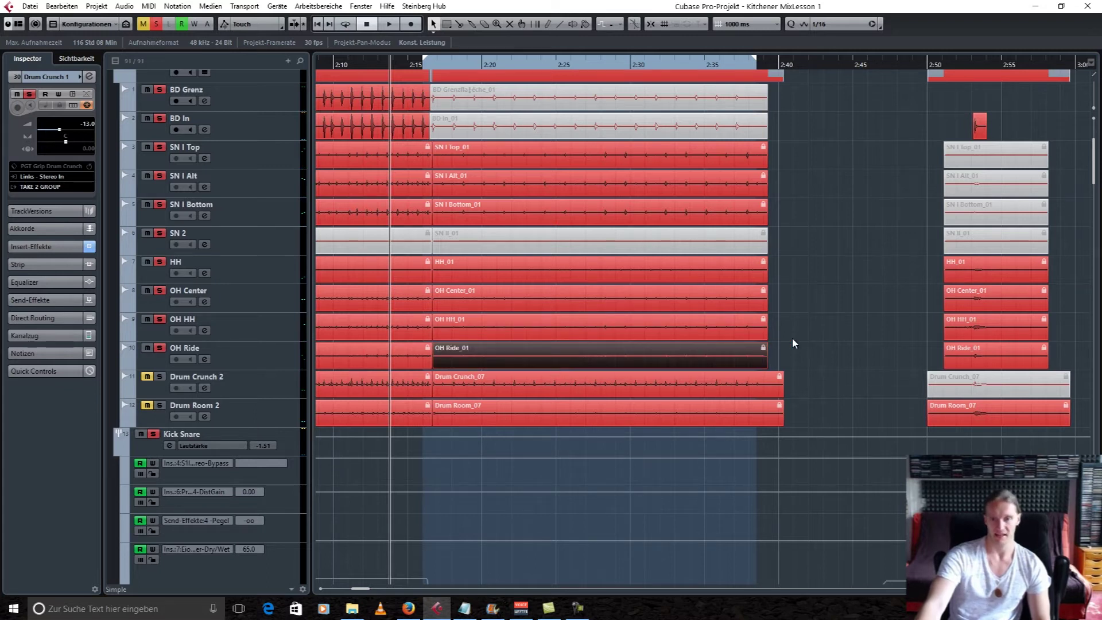
click(518, 353)
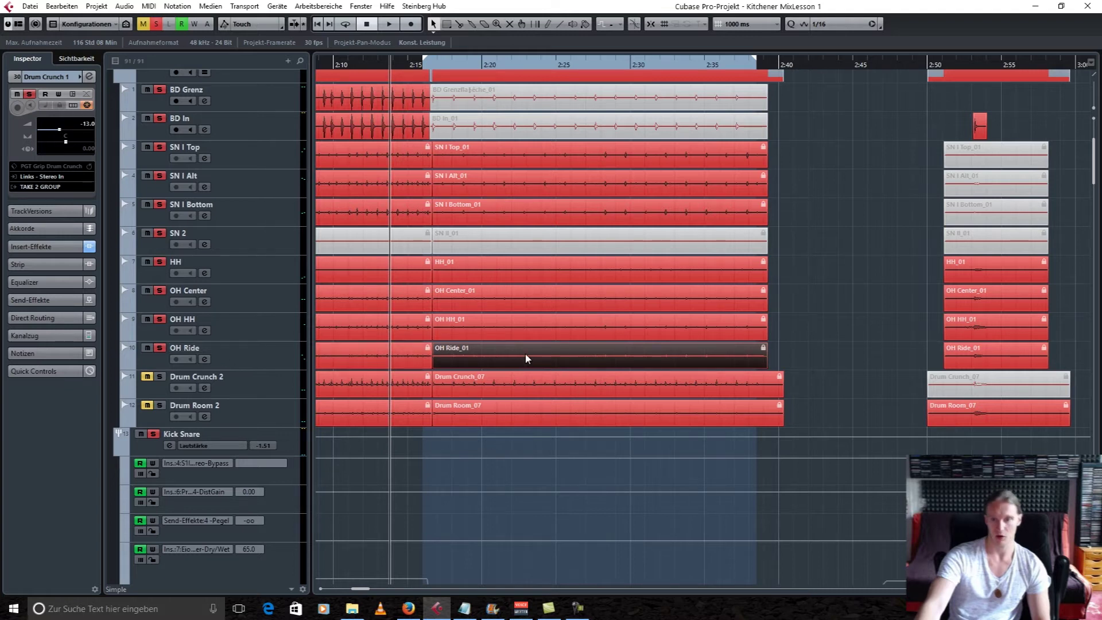
click(868, 316)
Inspect Take 2's OH Ride and Drum Crunch 1 tracks, highlighting the Drum Room and Drum Crunch clips in turn
drag(1093, 155, 1094, 264)
scroll(287, 413, up, 3)
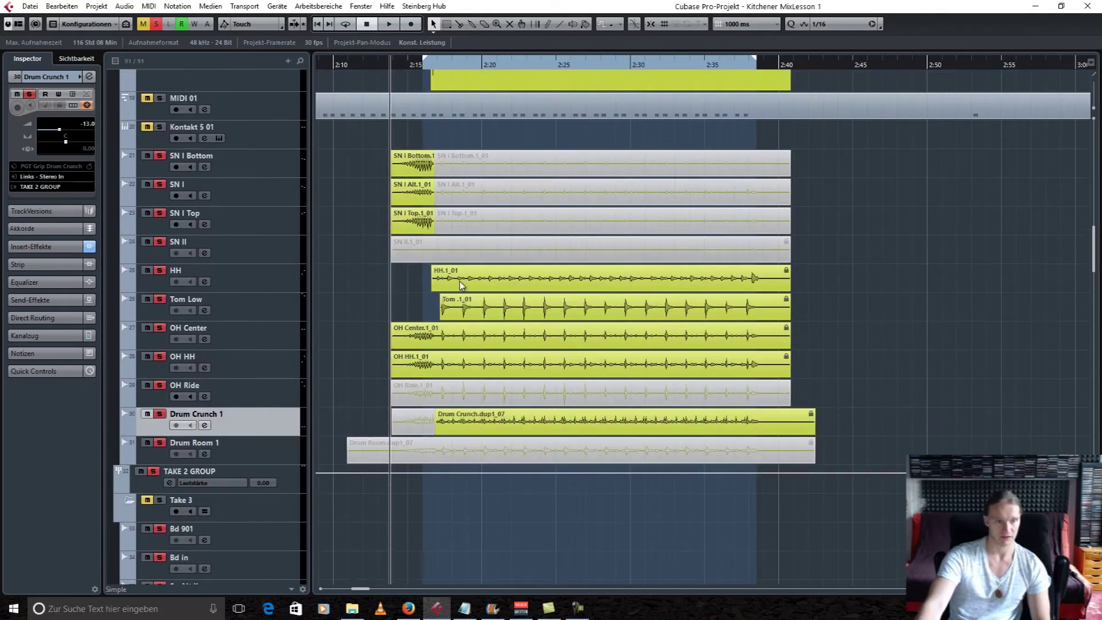
click(278, 401)
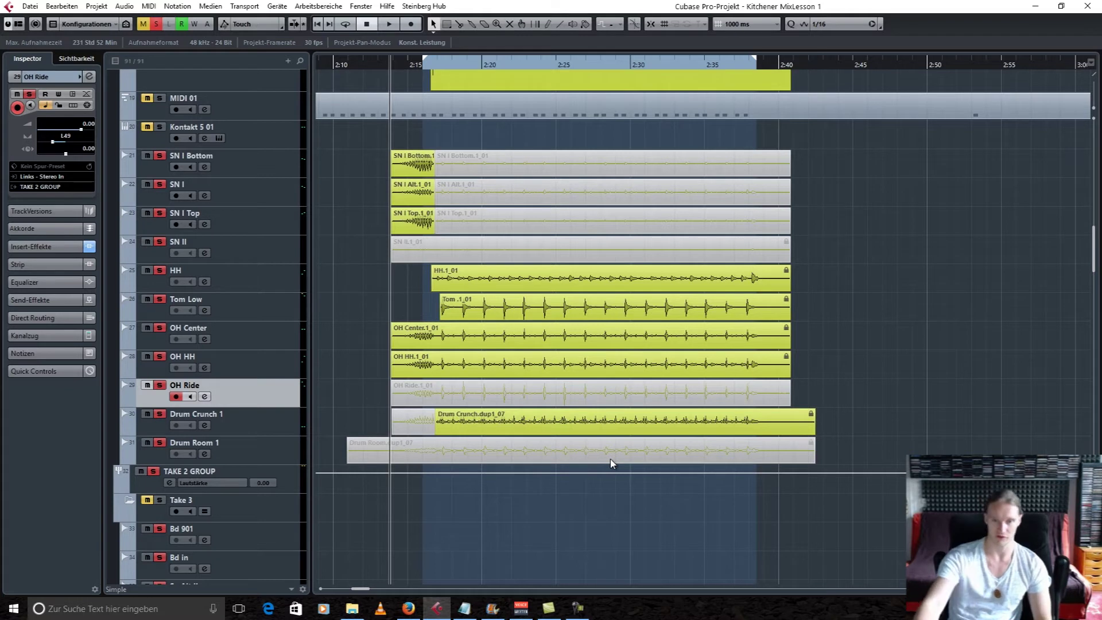
click(631, 445)
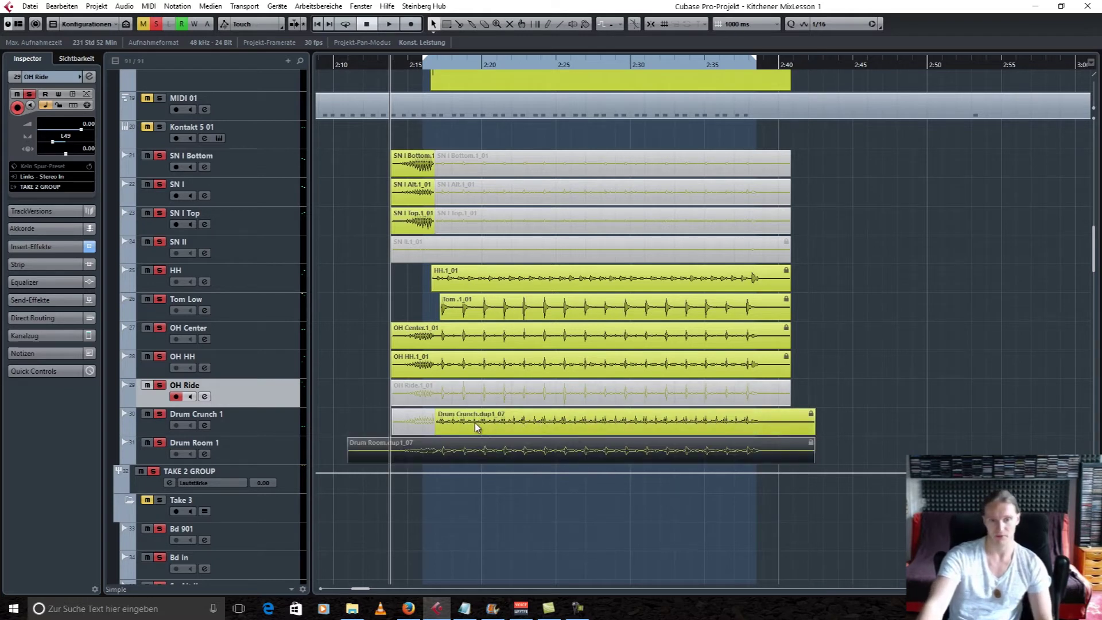
click(574, 422)
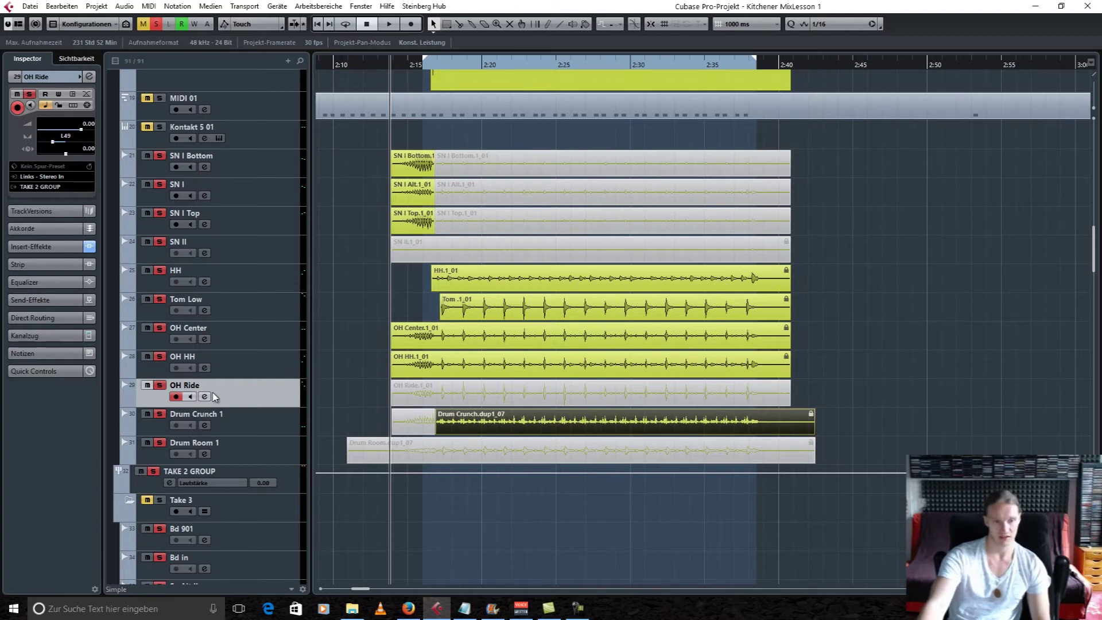
click(218, 418)
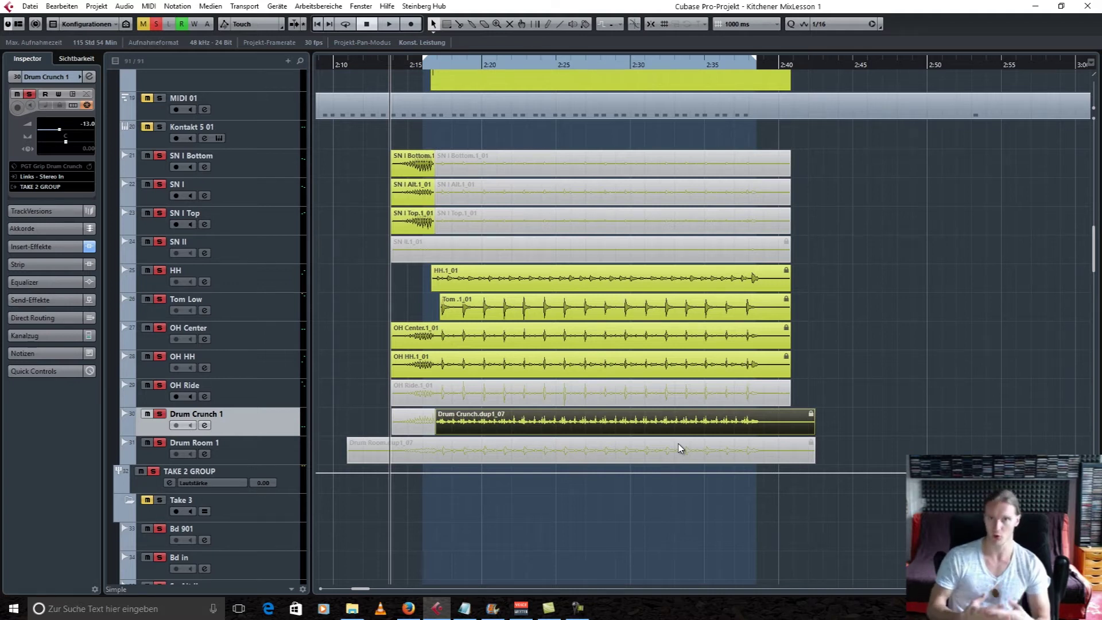
click(834, 402)
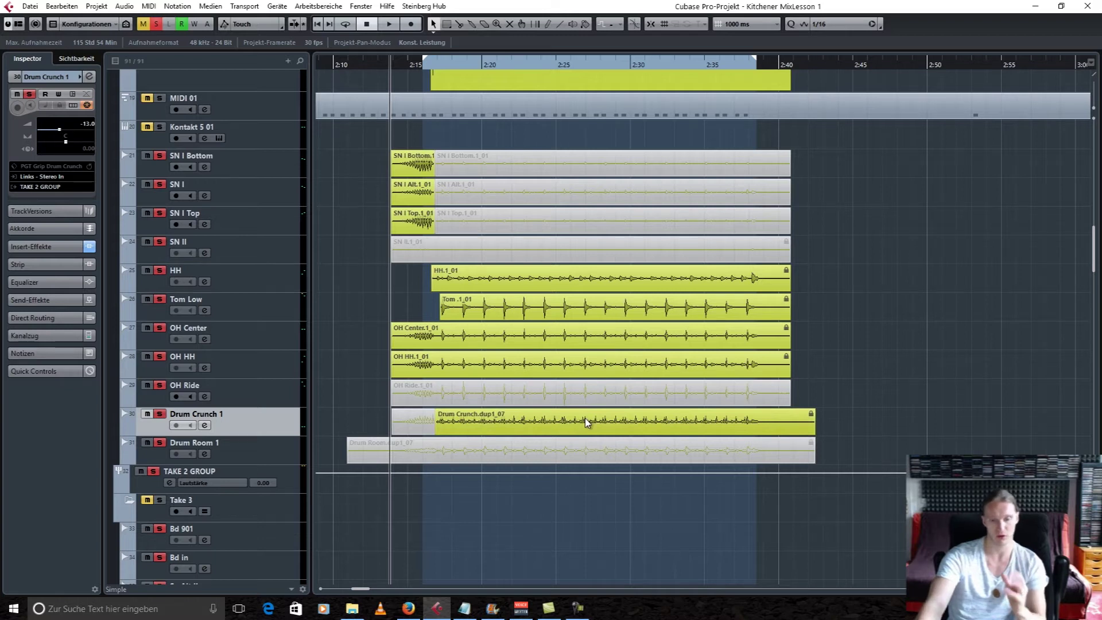
Play the soloed drums of both takes together from about 2:14, including Take 2's MIDI and Kontakt tracks
drag(1094, 248, 1098, 210)
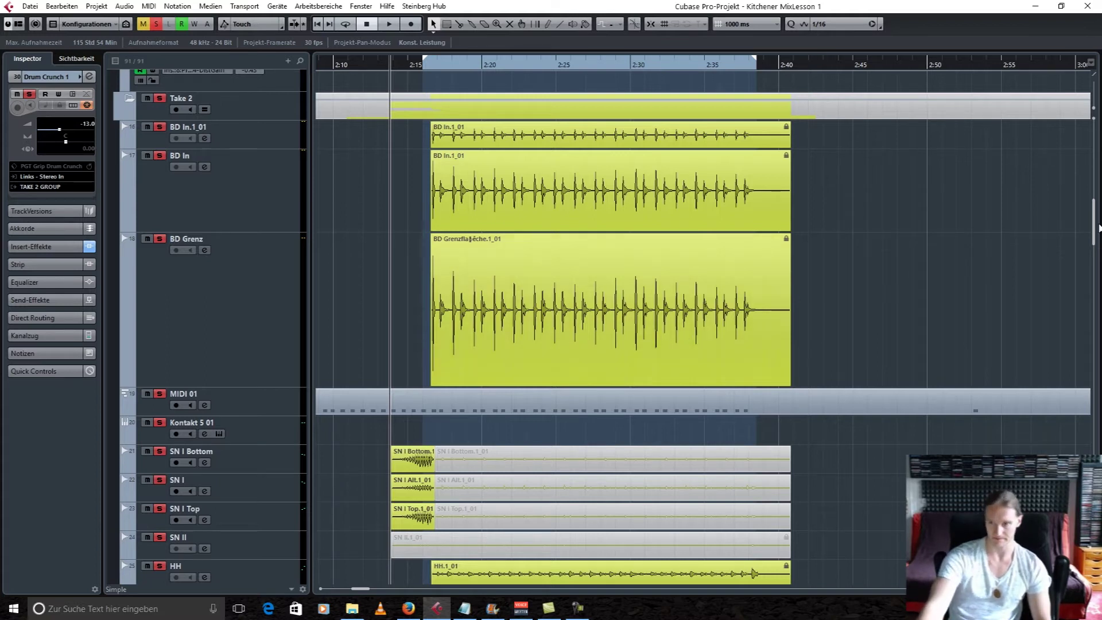
drag(1093, 215, 1093, 141)
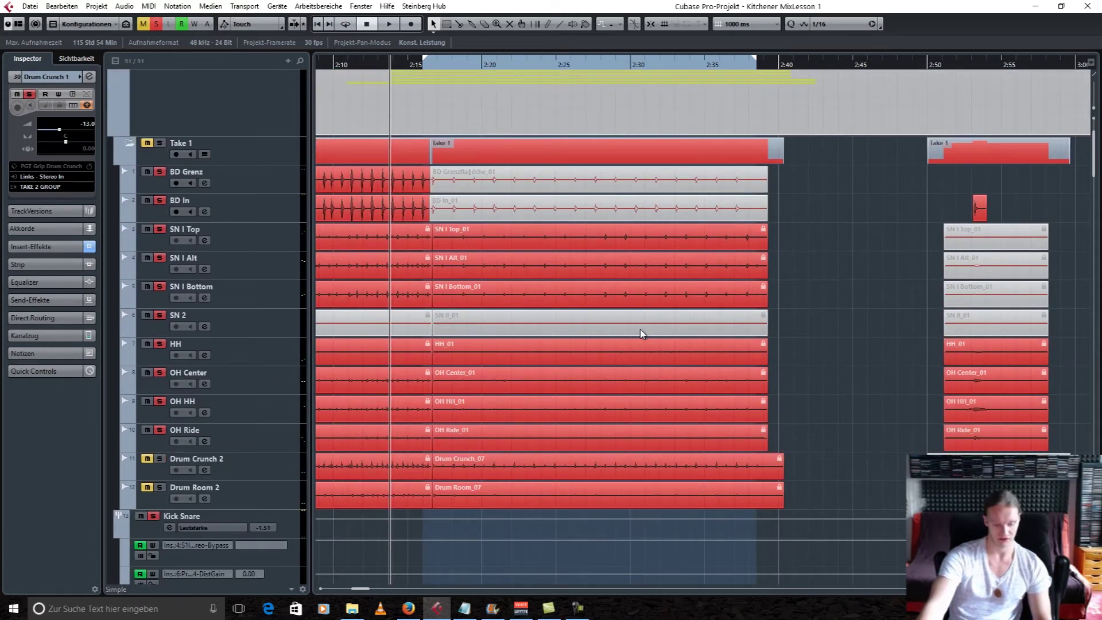
key(space)
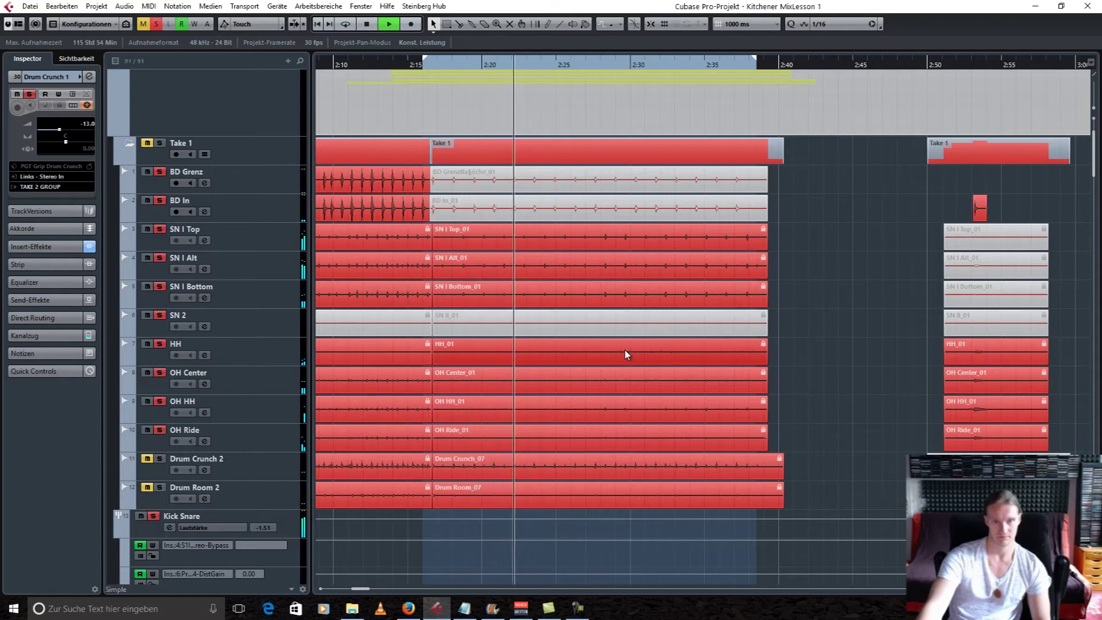
drag(1094, 148, 1093, 234)
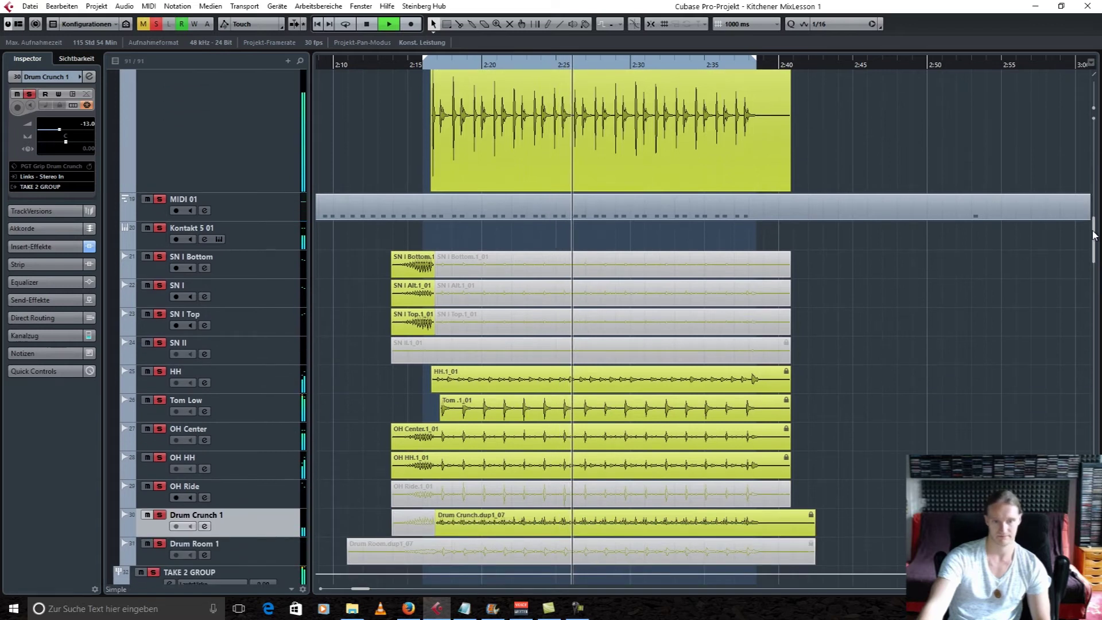
key(space)
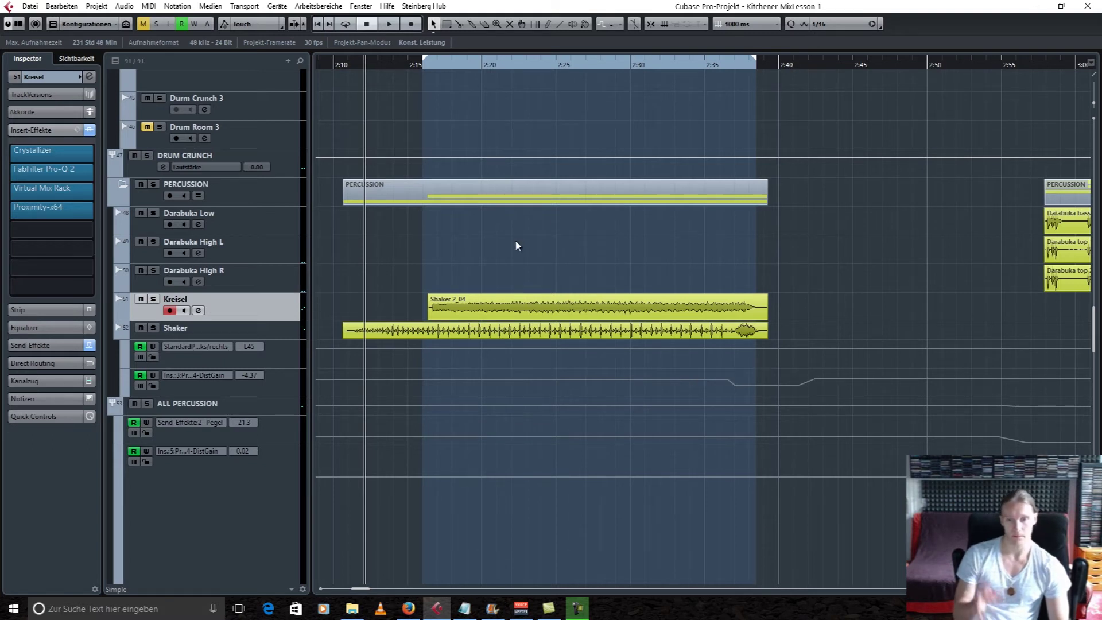
Select the clips on the Kreisel and Shaker tracks in the percussion section between about 2:10 and 2:39
drag(515, 240, 607, 338)
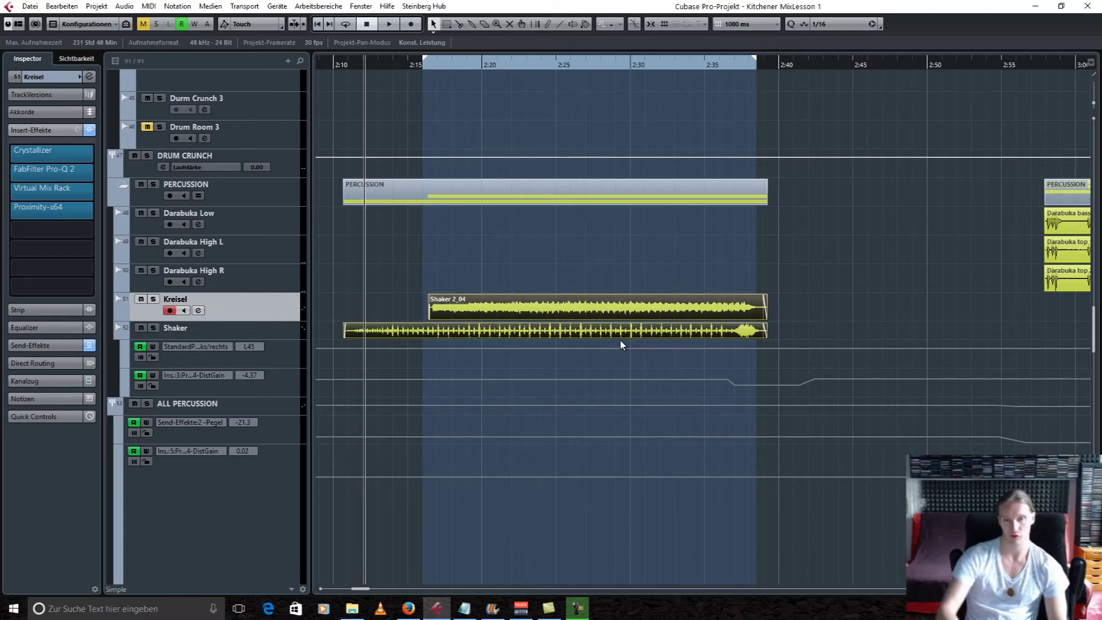
Deselect the Kreisel and Shaker clips, and marquee-select both again to highlight the percussion layers in this section
click(500, 273)
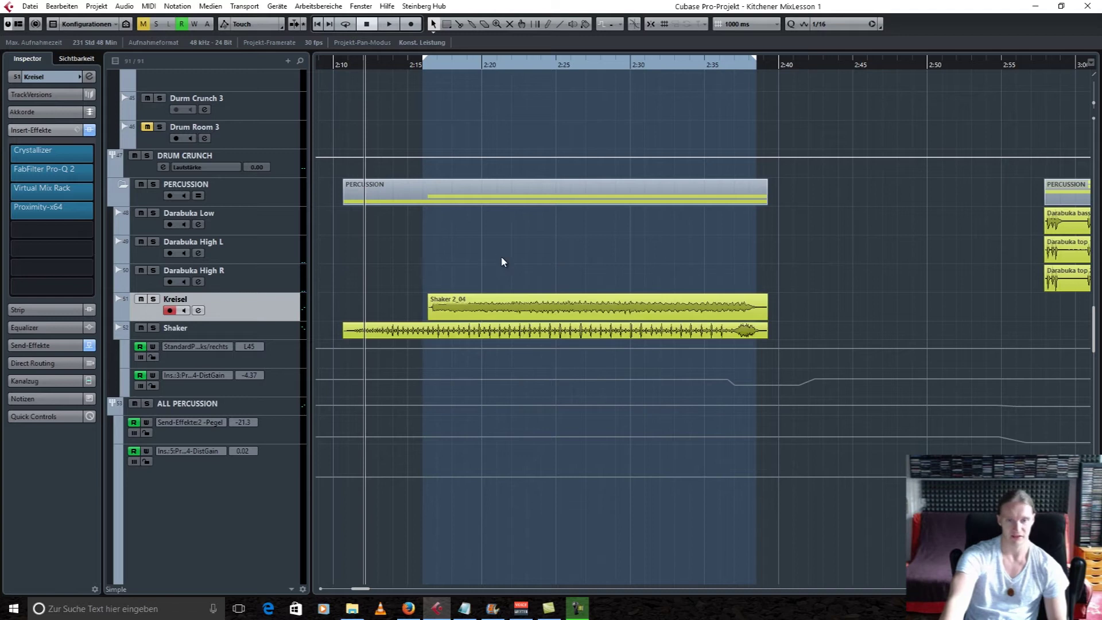
drag(500, 256, 591, 343)
click(256, 518)
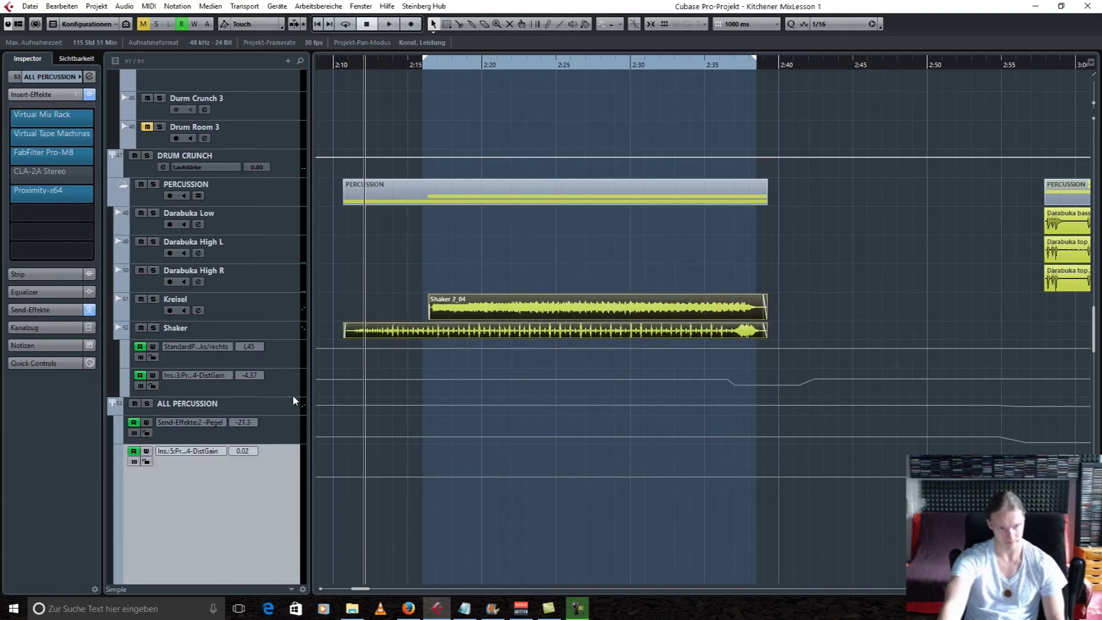
Solo the Shaker track and audition it from about 2:12
click(152, 327)
click(259, 328)
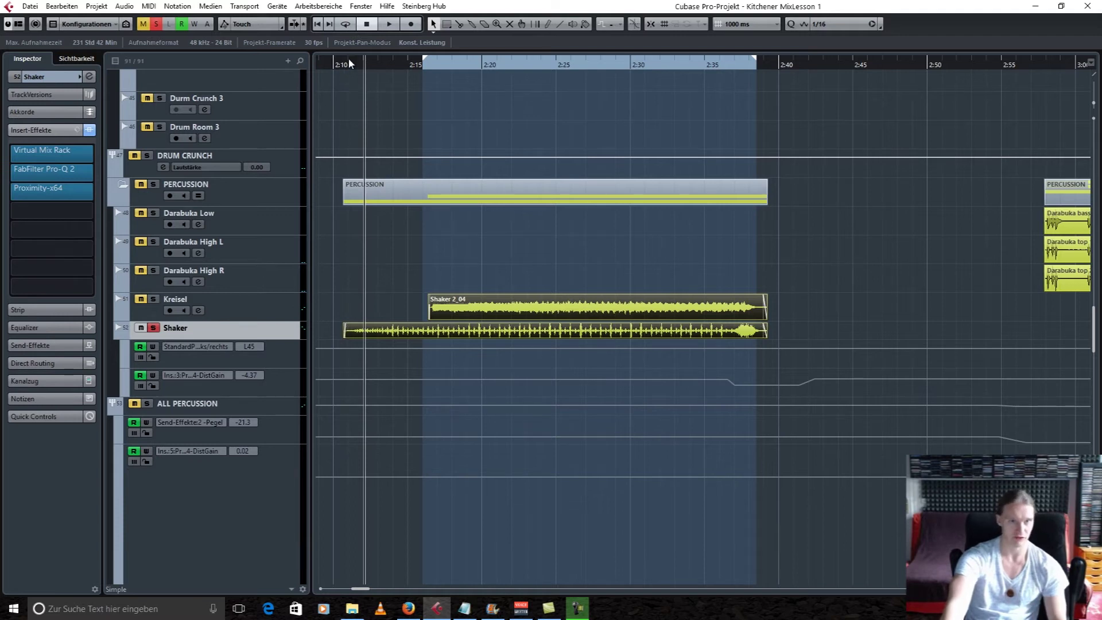
key(space)
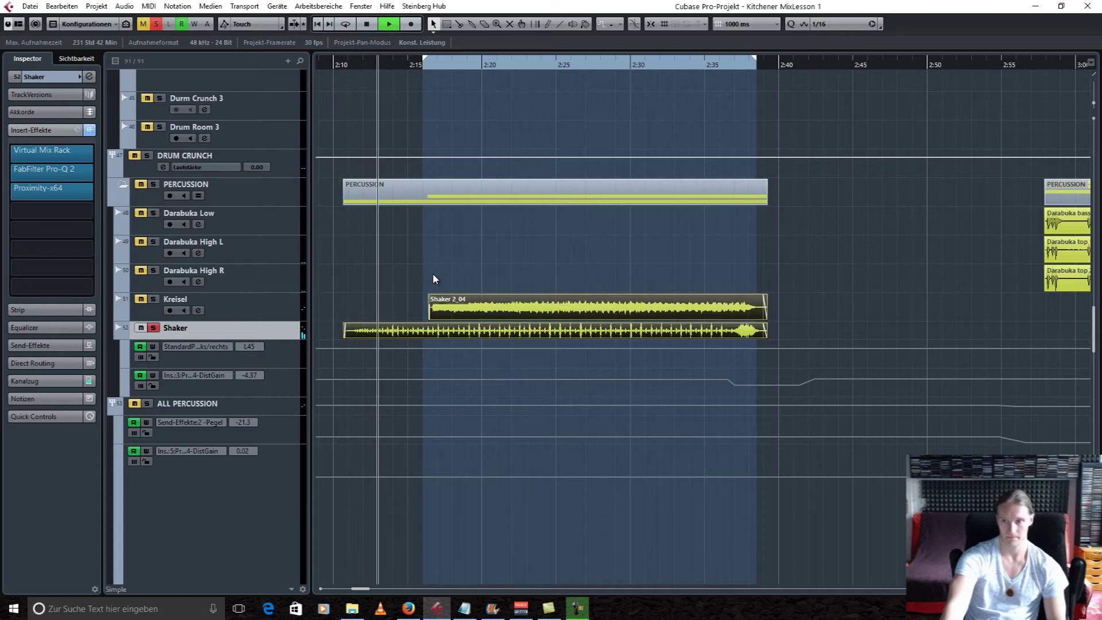
key(space)
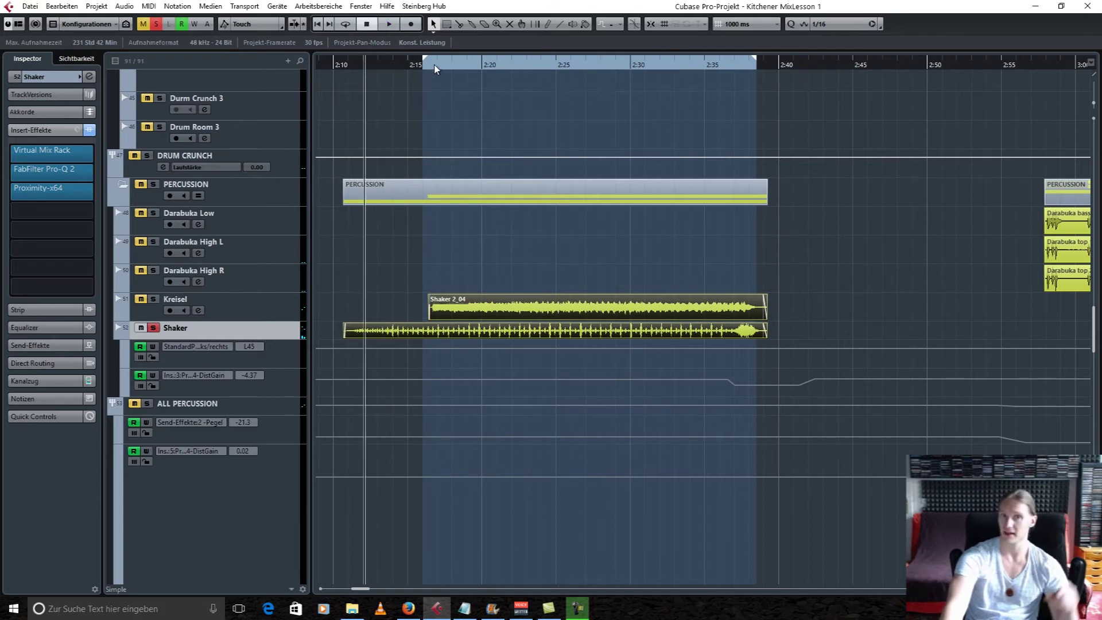
Move the playback position to about 2:19 in the highlighted section and audition the soloed Shaker from there
scroll(631, 252, up, 10)
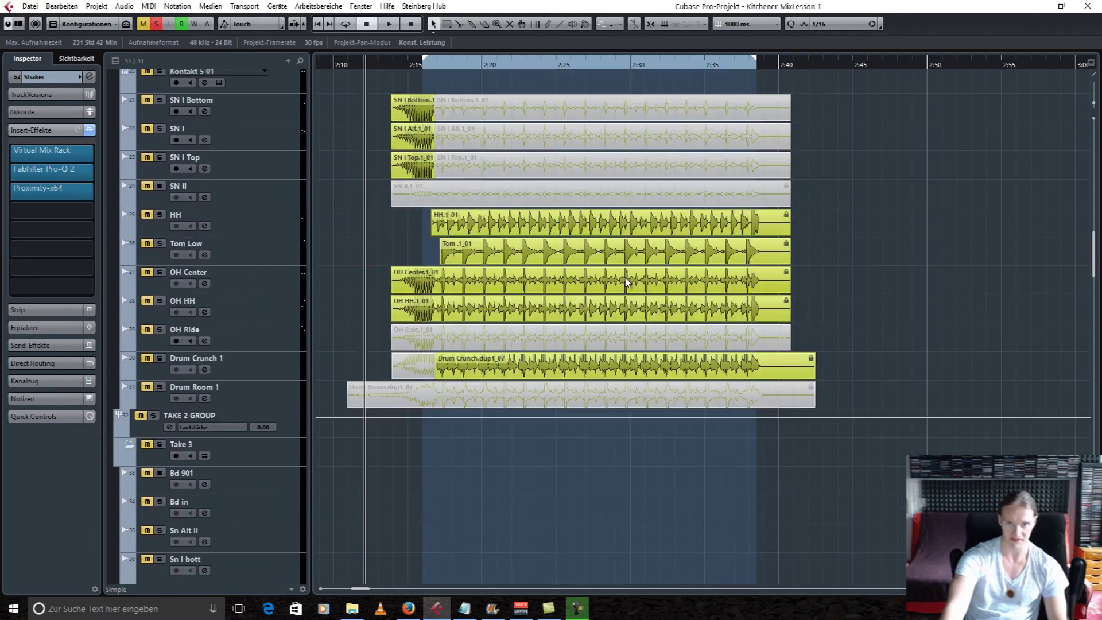
scroll(620, 316, down, 10)
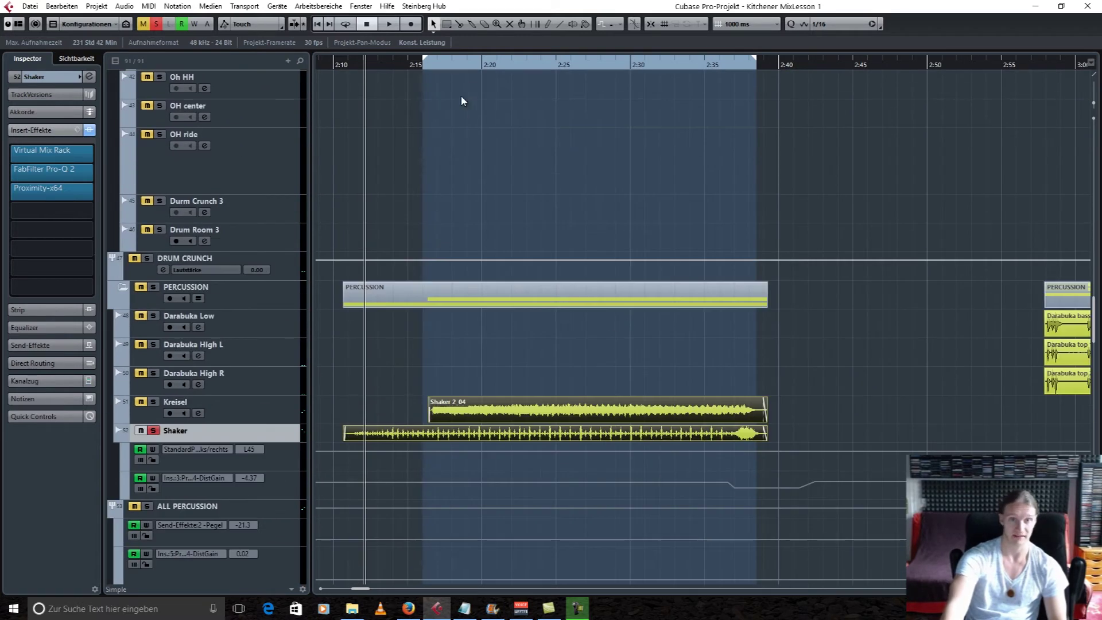
click(469, 68)
click(502, 419)
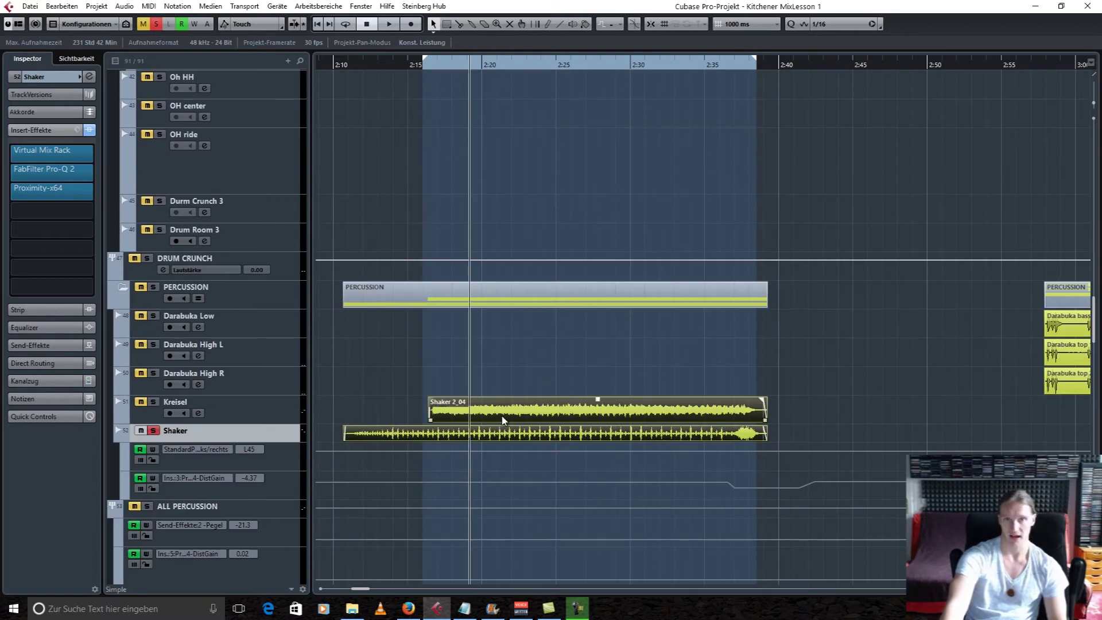
key(space)
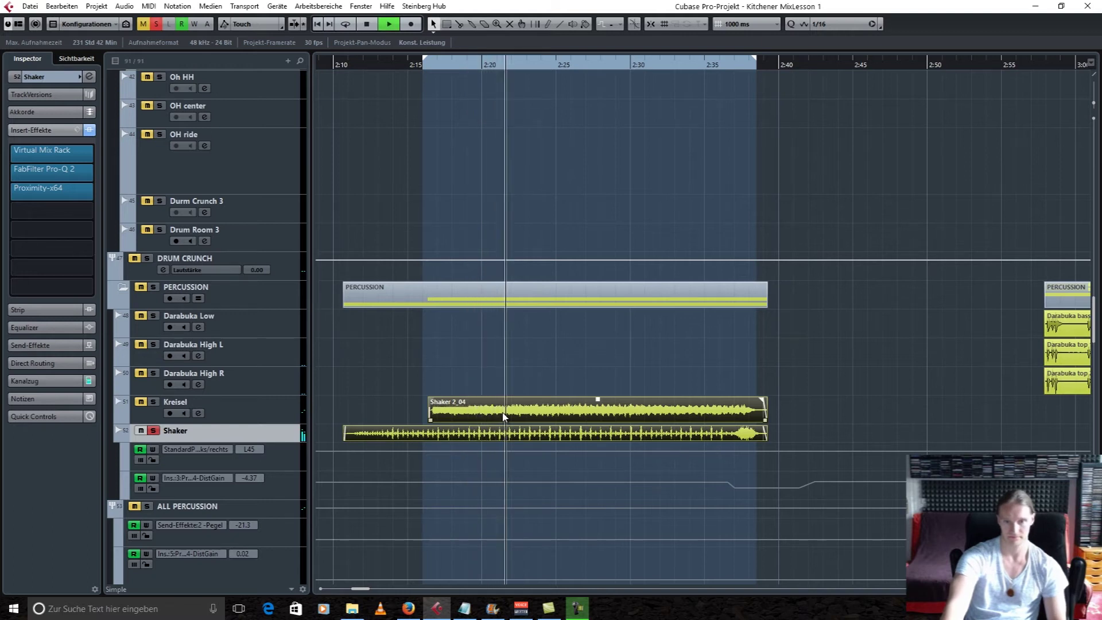
key(space)
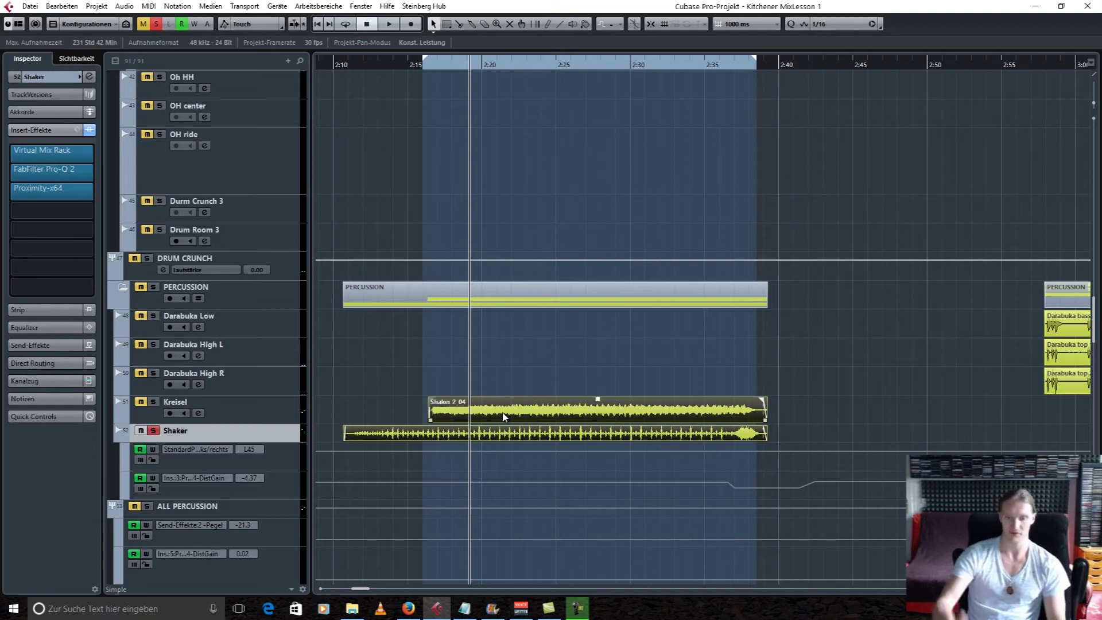
Solo the Kreisel track instead of the Shaker, and deselect the percussion clips
click(616, 395)
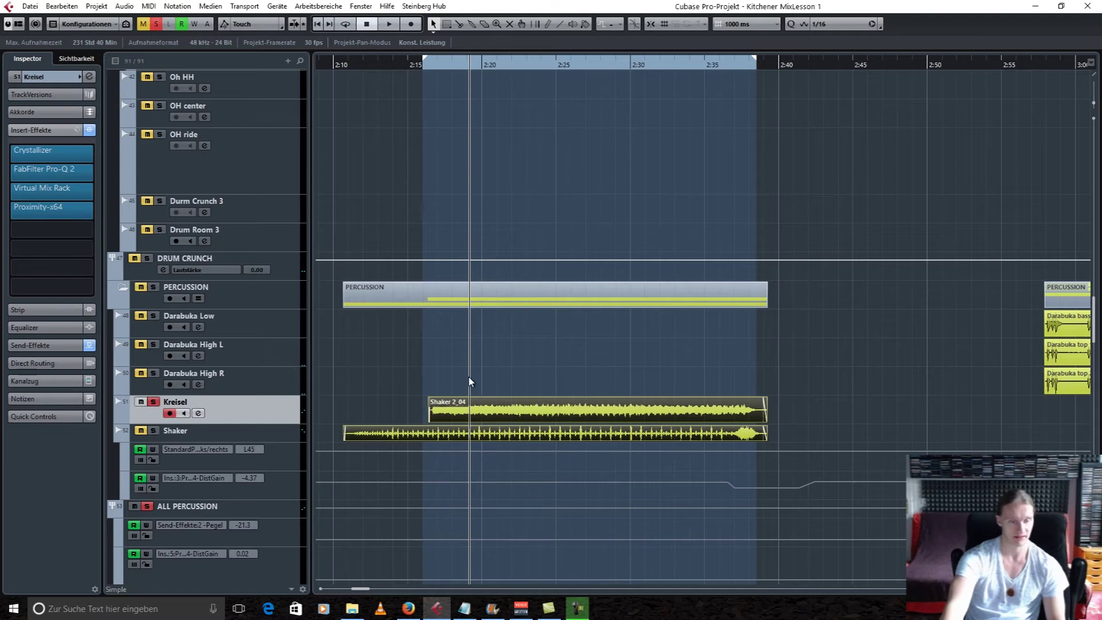
double_click(178, 403)
key(Return)
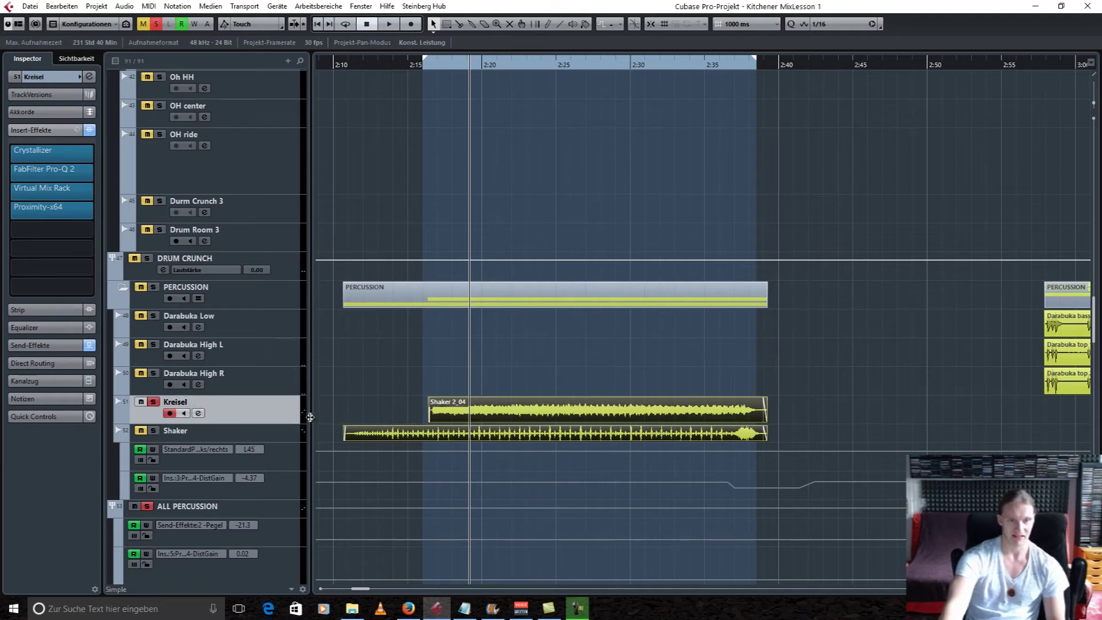
click(498, 402)
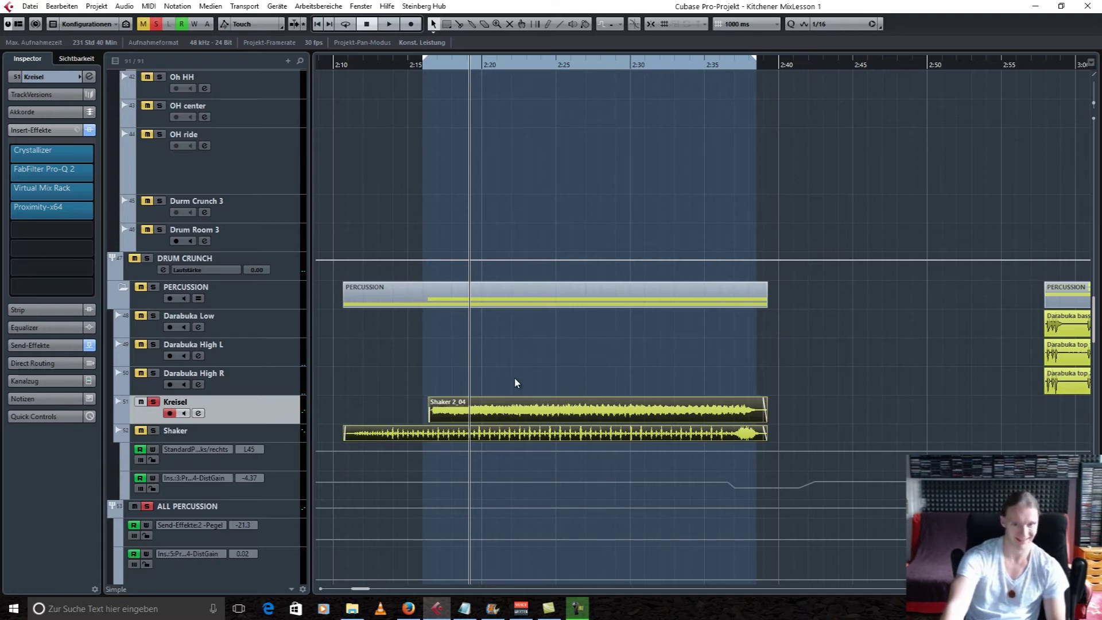
click(516, 383)
Bypass all insert and send effects on the Kreisel track and play it dry from about 2:19
click(92, 129)
click(89, 345)
key(space)
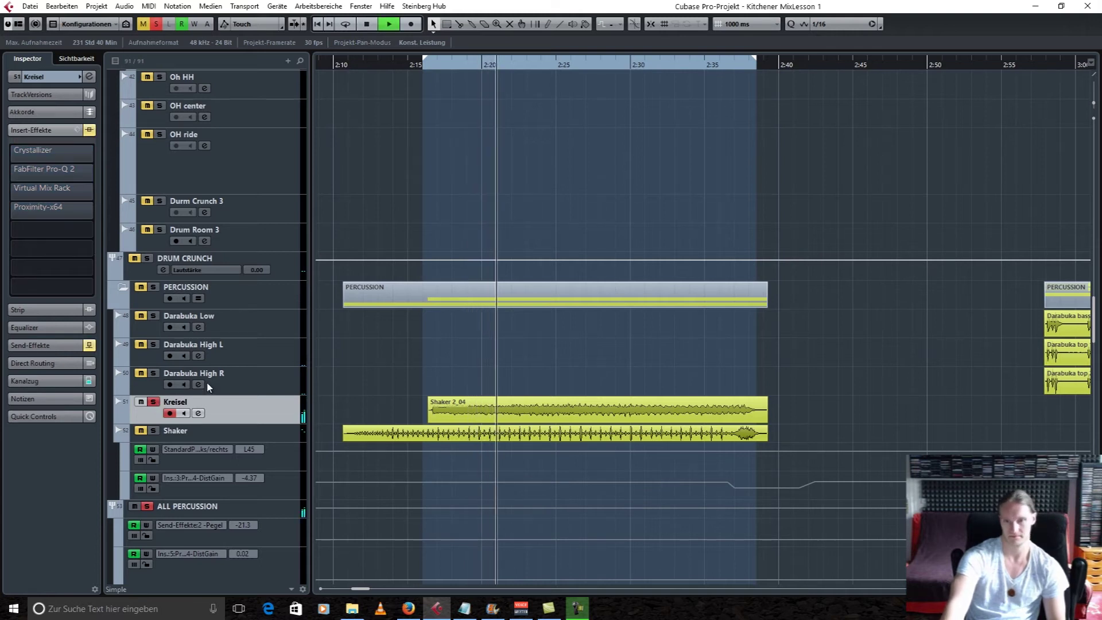
key(space)
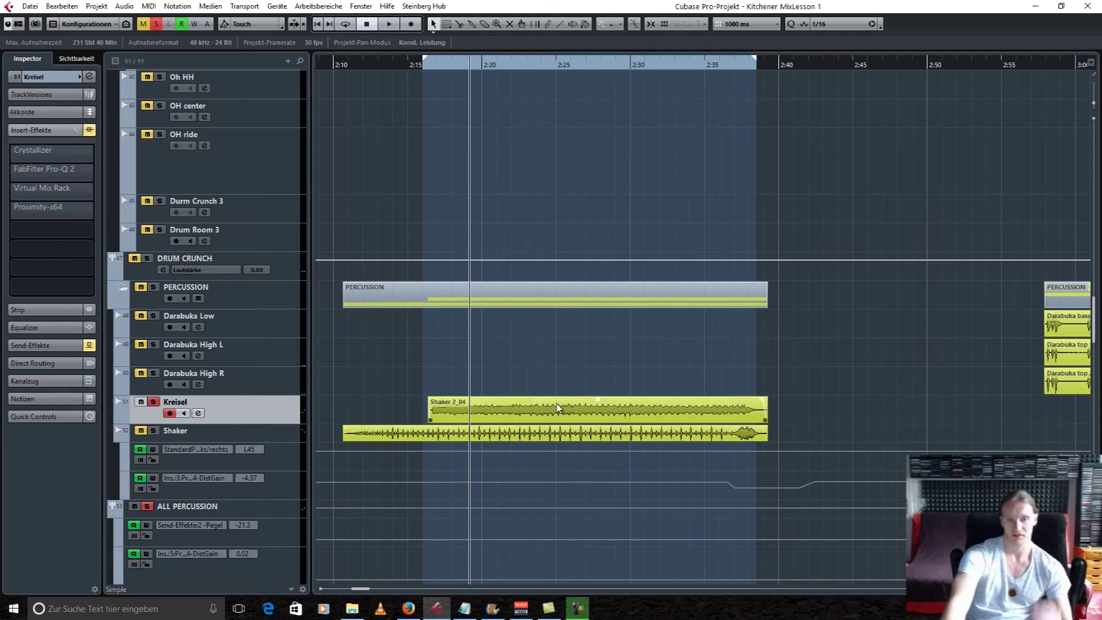
Re-solo the Kreisel track, open its Crystallizer insert, and take the plug-in out of bypass during playback
click(153, 402)
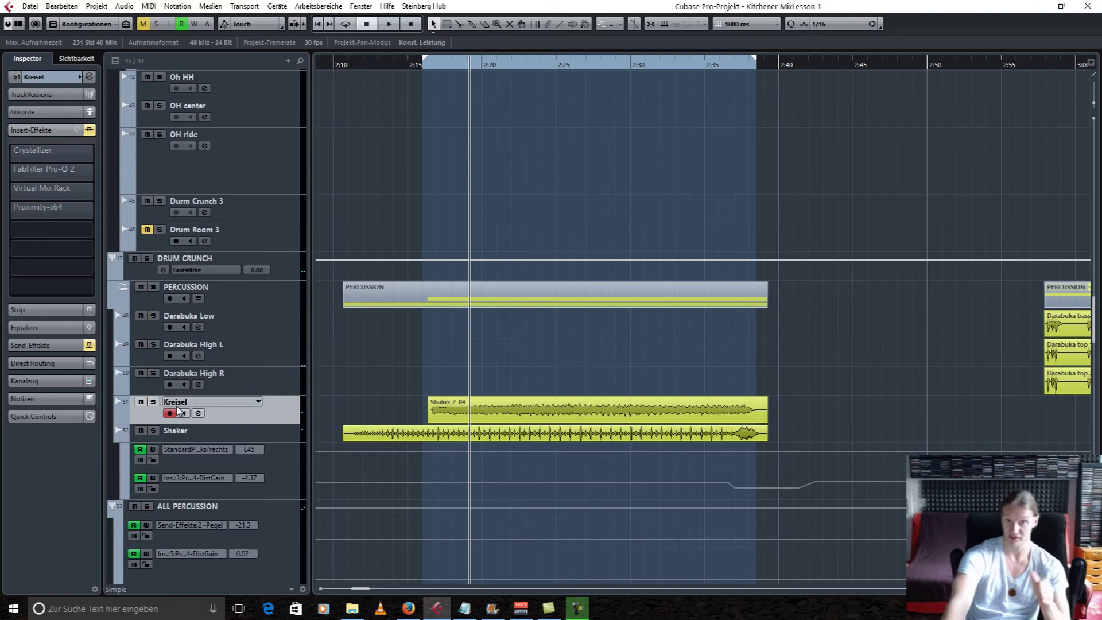
click(153, 401)
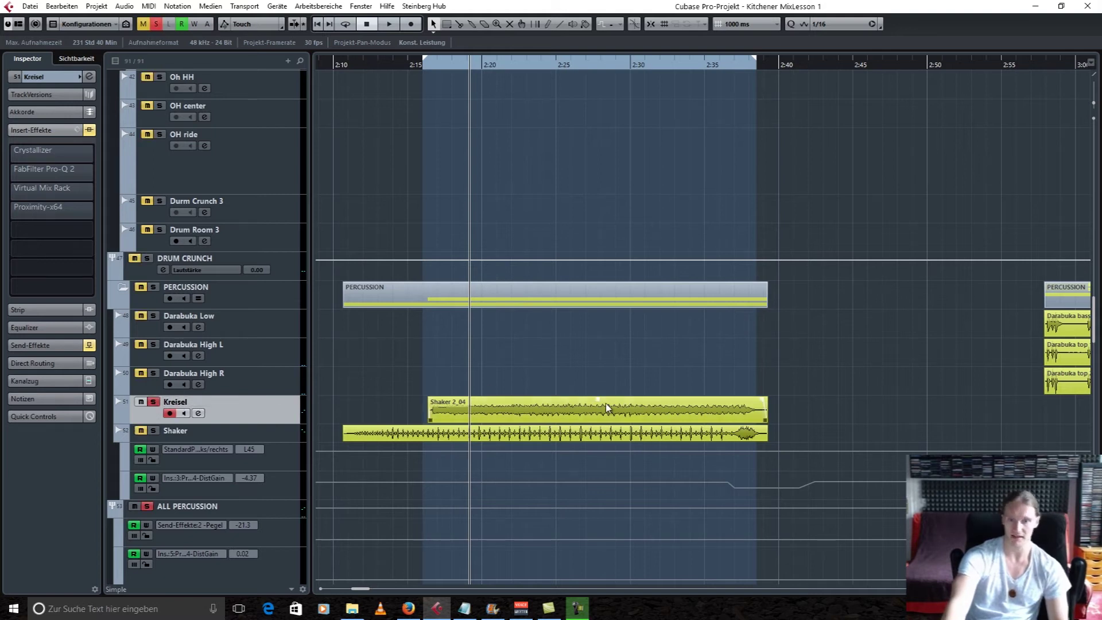
click(68, 147)
drag(615, 368, 688, 188)
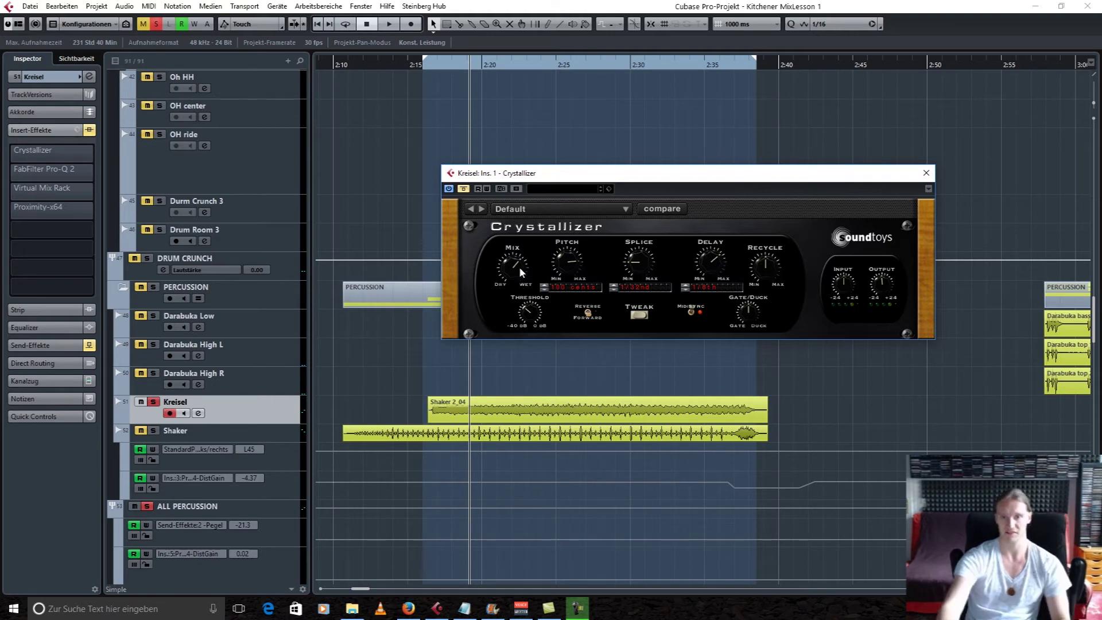
key(space)
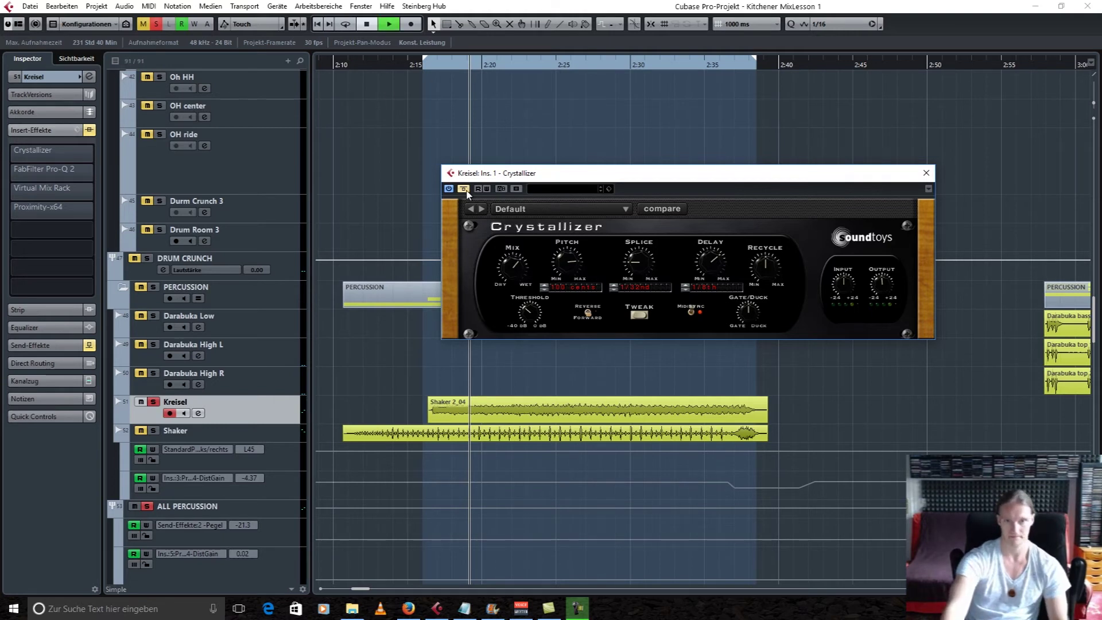
click(463, 189)
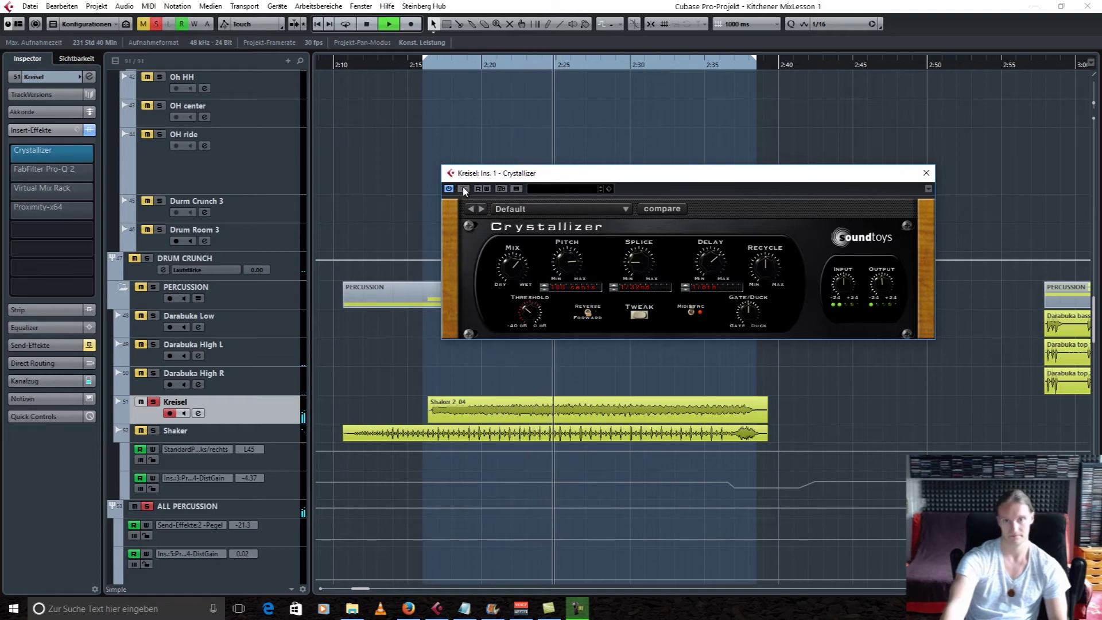
key(space)
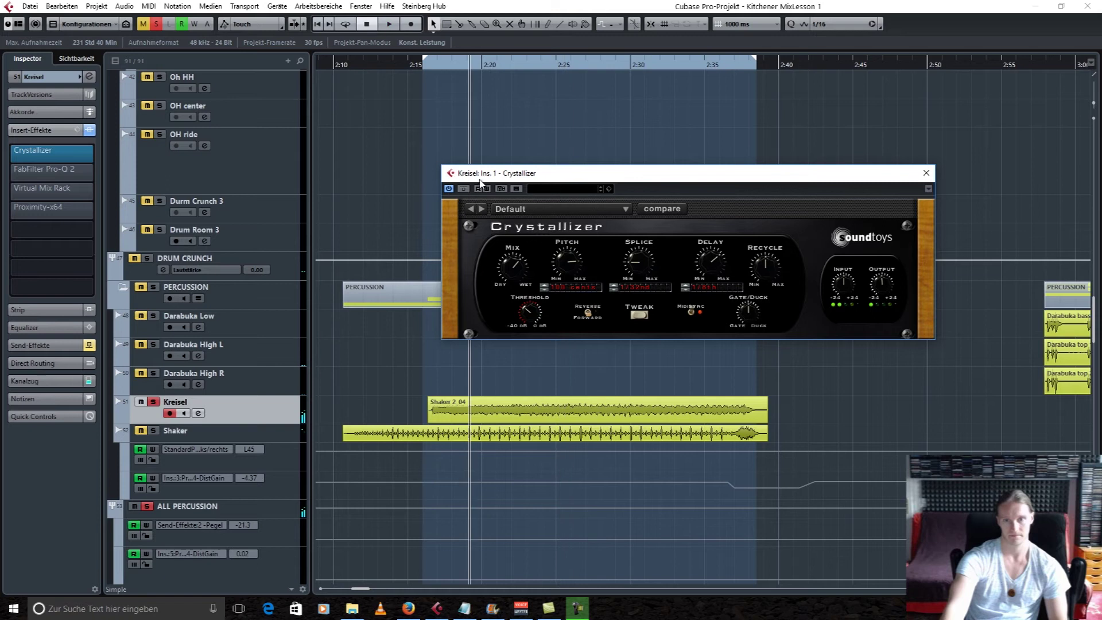
Reactivate Kreisel's FabFilter Pro-Q 2 insert during playback, and close both open plug-in windows
click(72, 172)
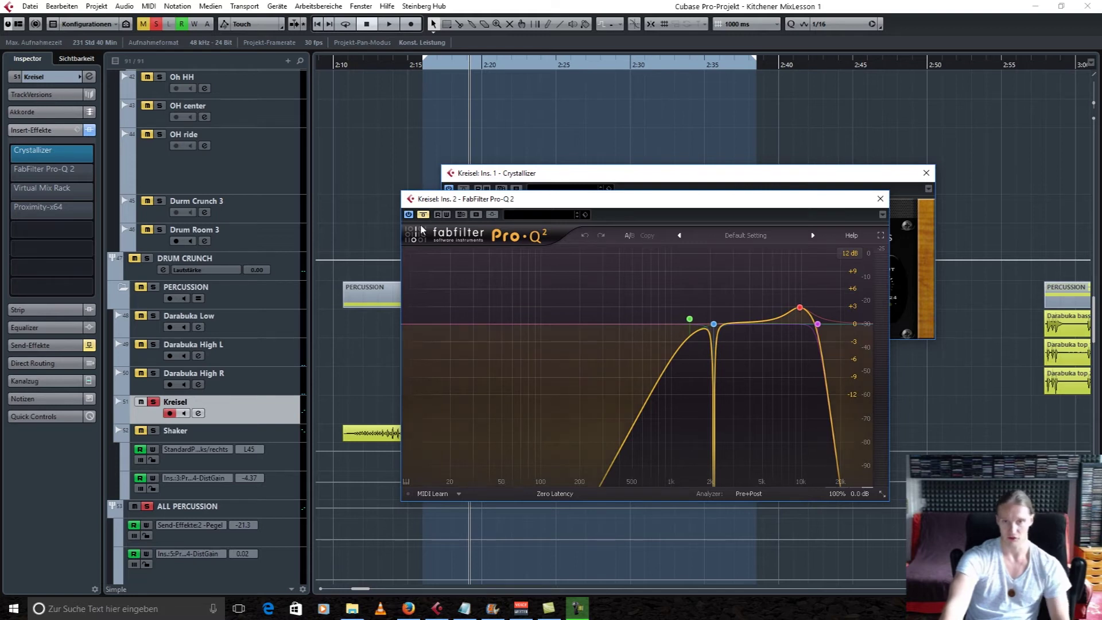
key(space)
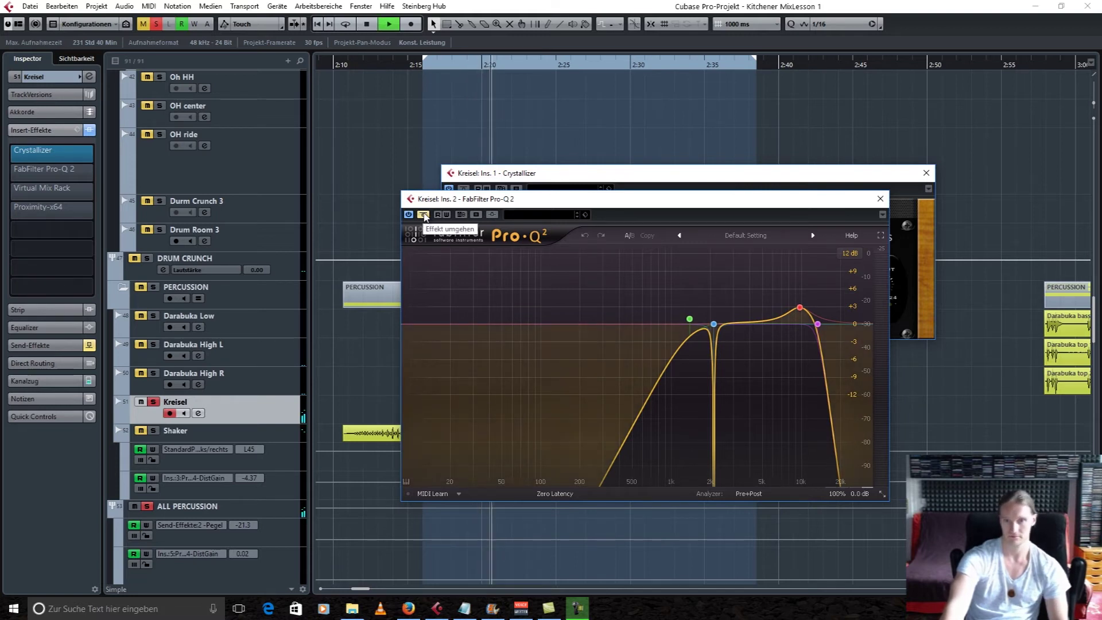
click(424, 214)
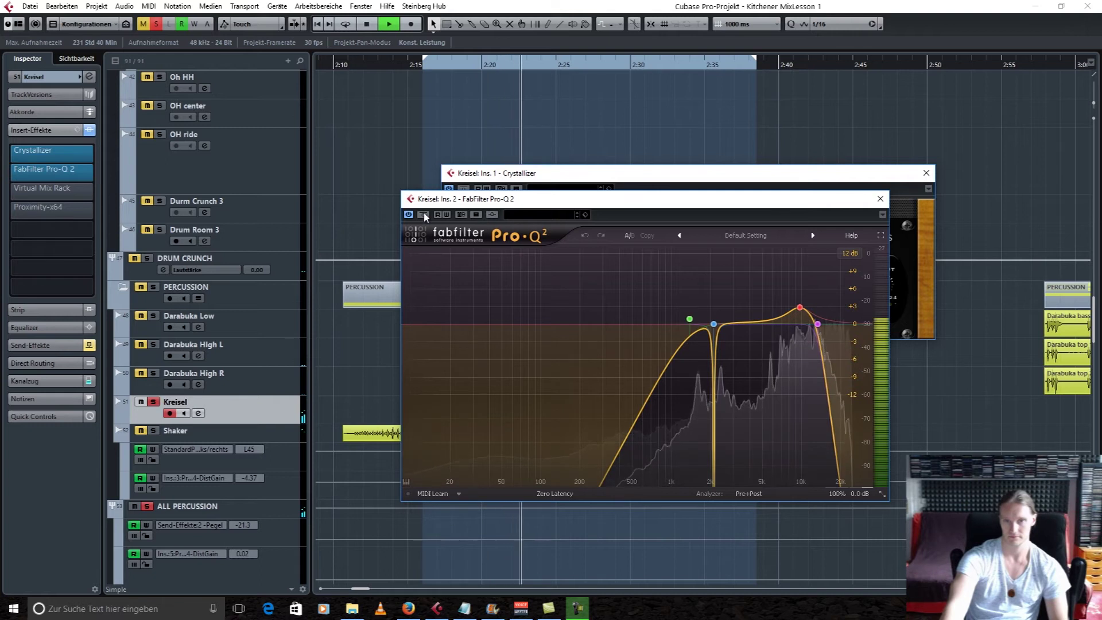
click(880, 199)
click(925, 173)
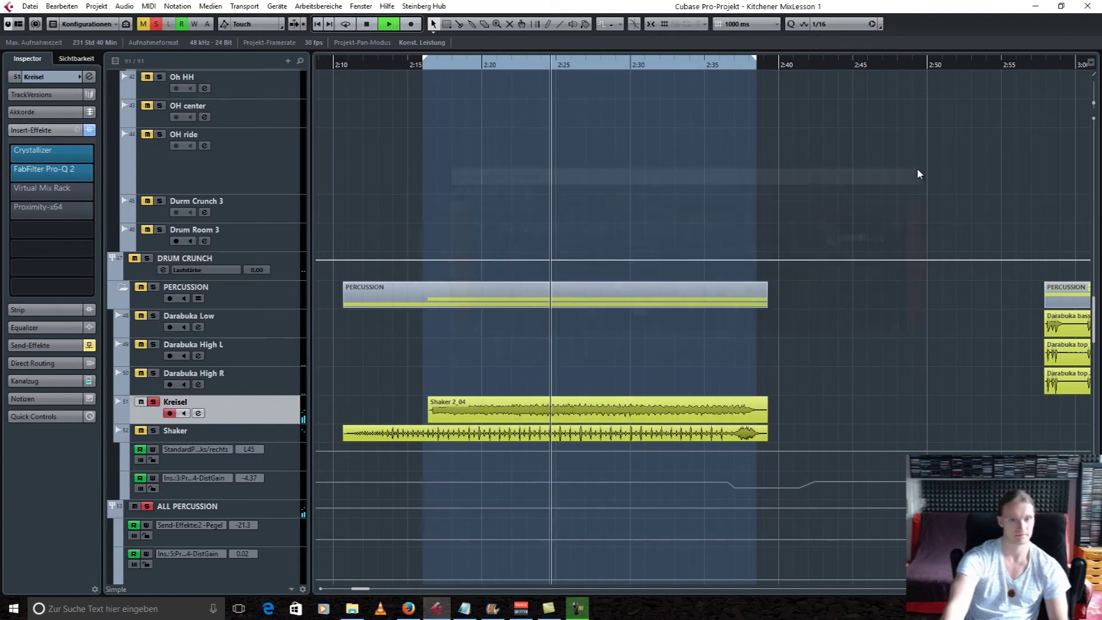
key(space)
Open Kreisel's Virtual Mix Rack insert, reactivate it during playback, and close its window
click(40, 189)
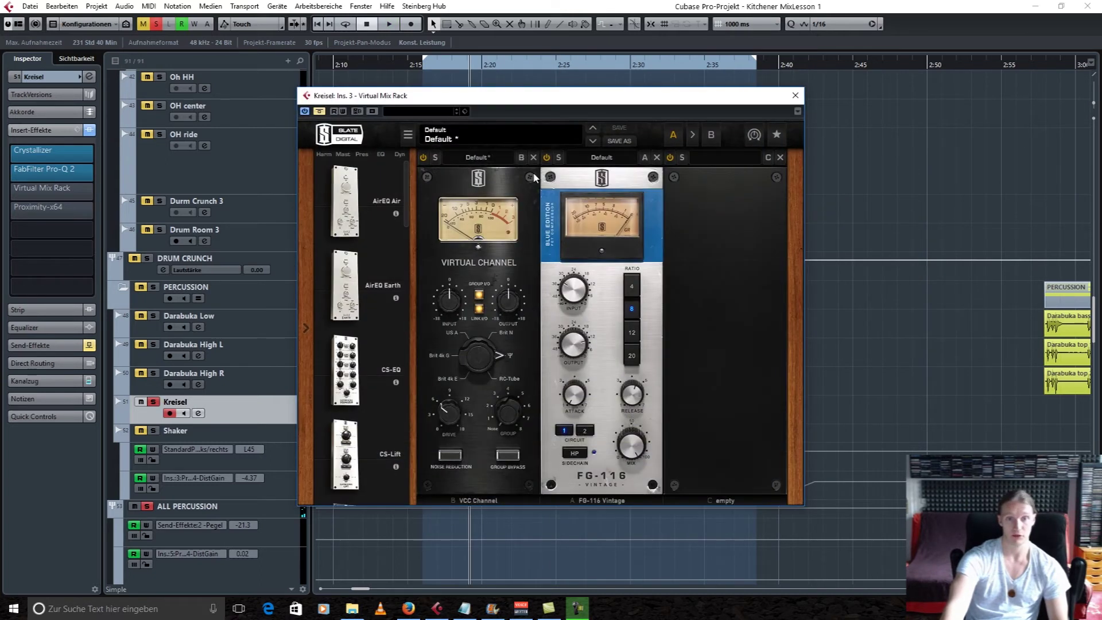
key(space)
click(319, 111)
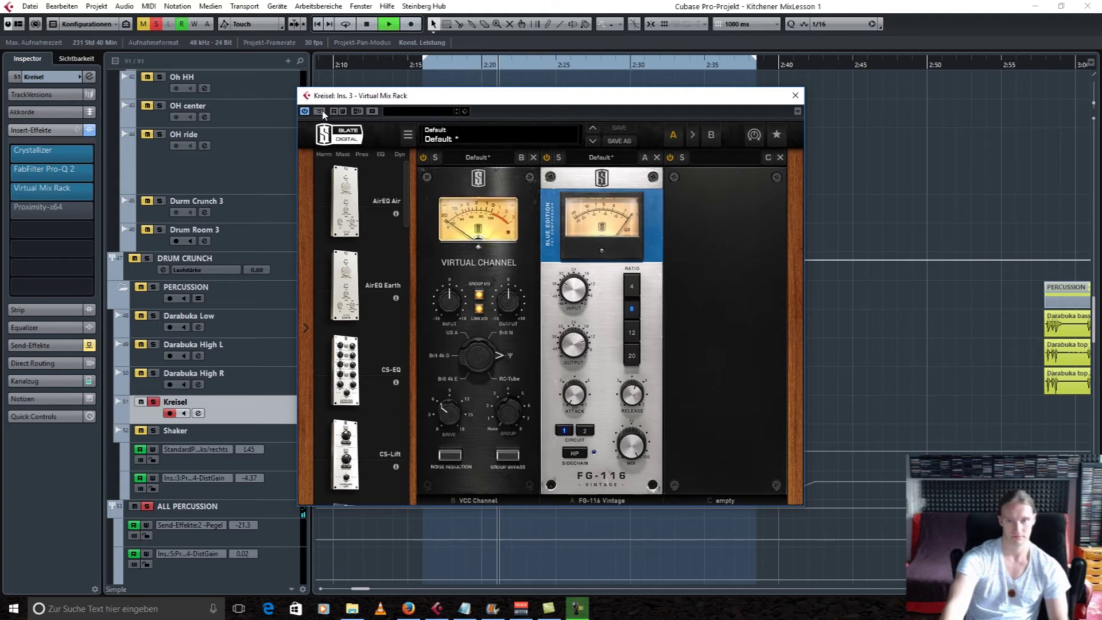
click(795, 95)
key(space)
Reactivate the Kreisel track's Reverb send and compare the sound with the send bypassed and active during playback
click(54, 345)
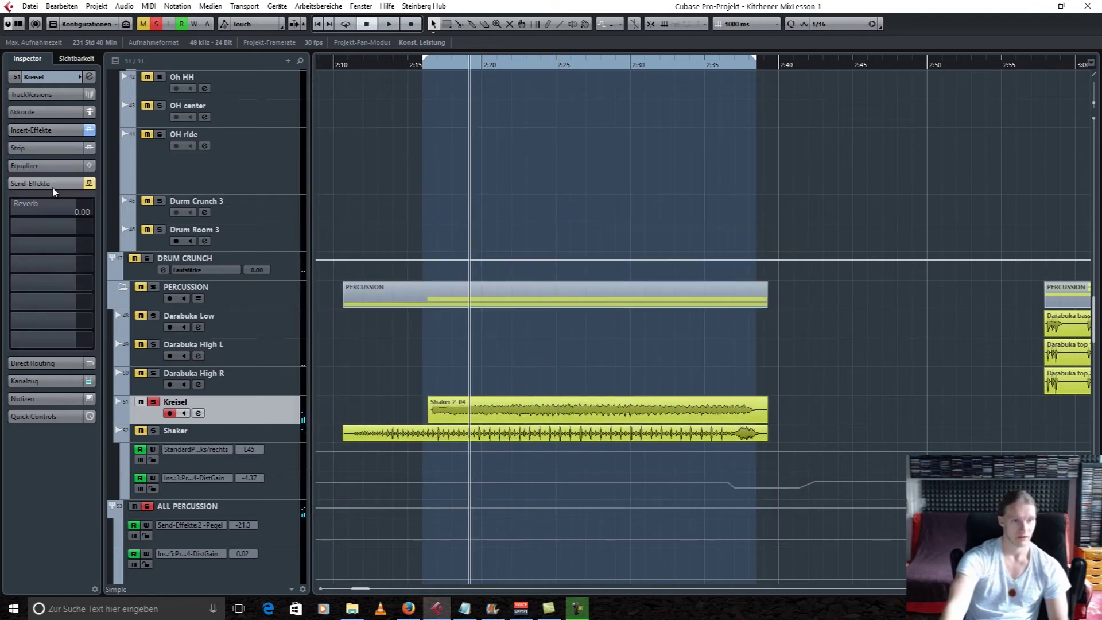
click(90, 183)
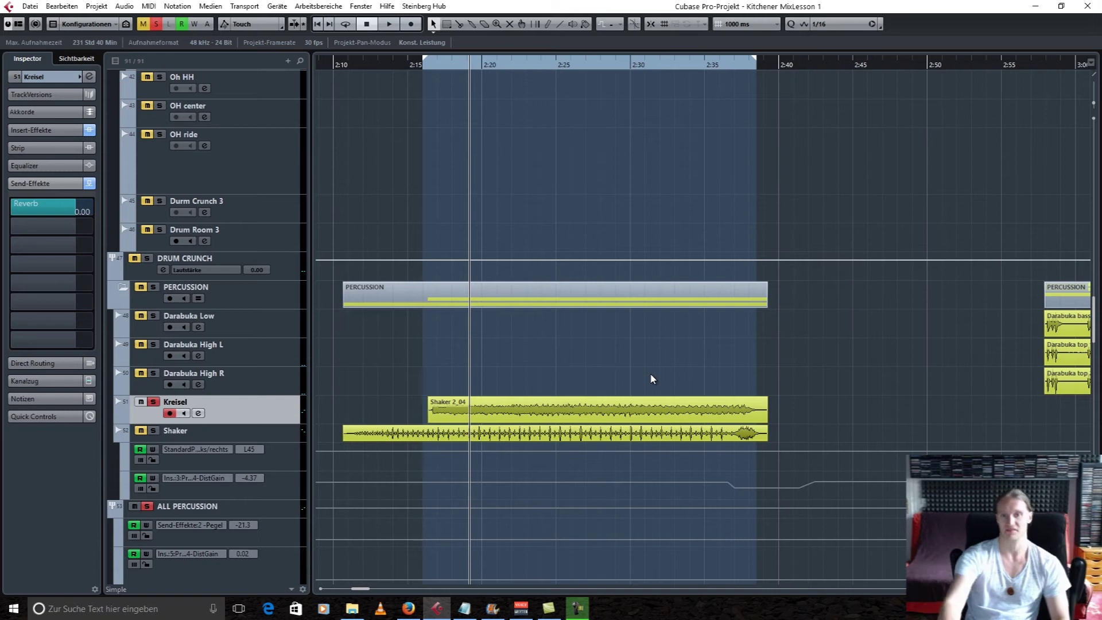
key(space)
click(89, 183)
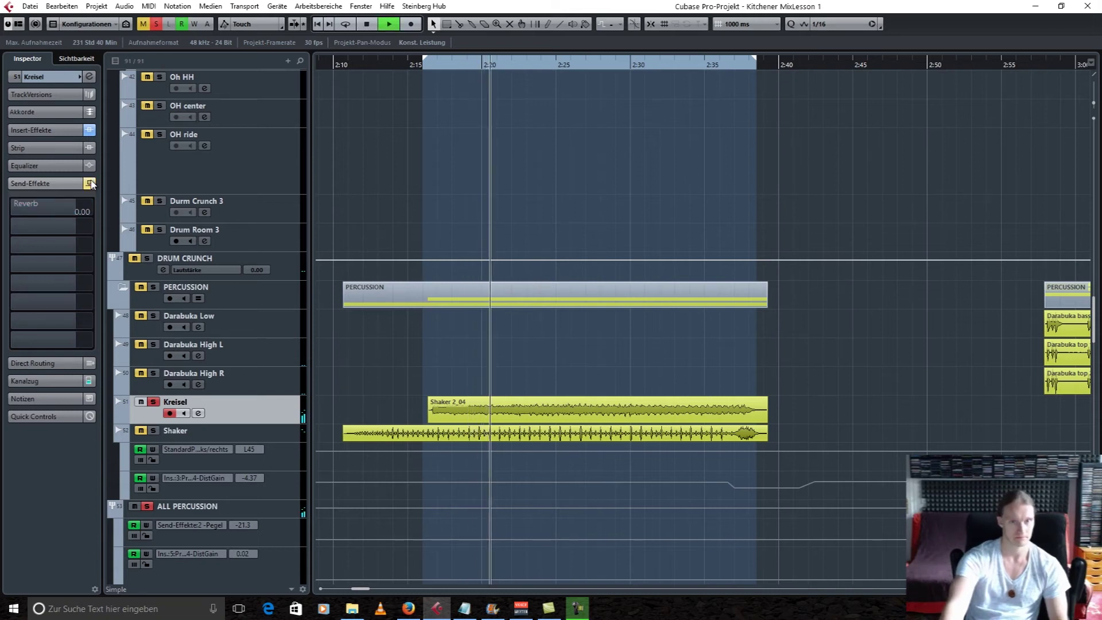
click(90, 183)
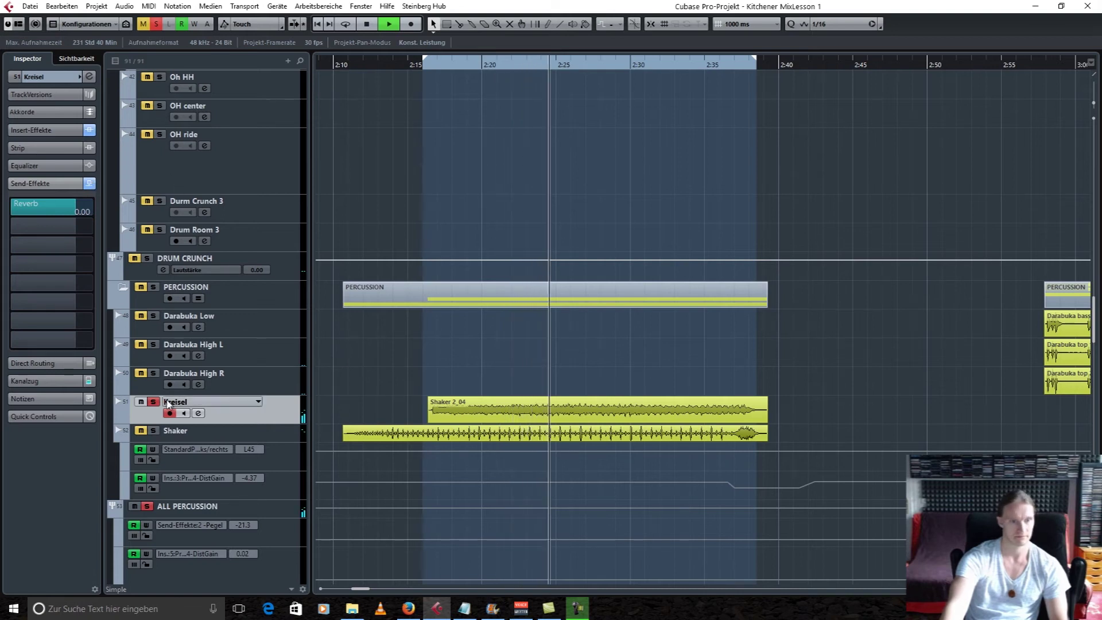
key(space)
Clear the Kreisel track's solo and open its Proximity insert, placing the plug-in window beside the clips
click(155, 403)
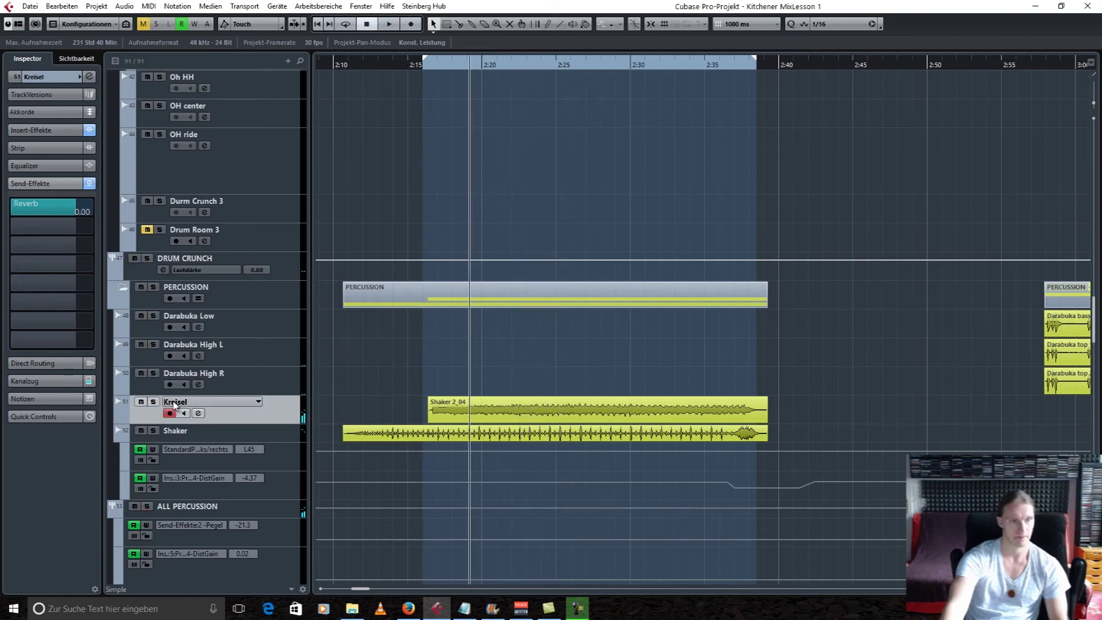
click(52, 131)
click(67, 209)
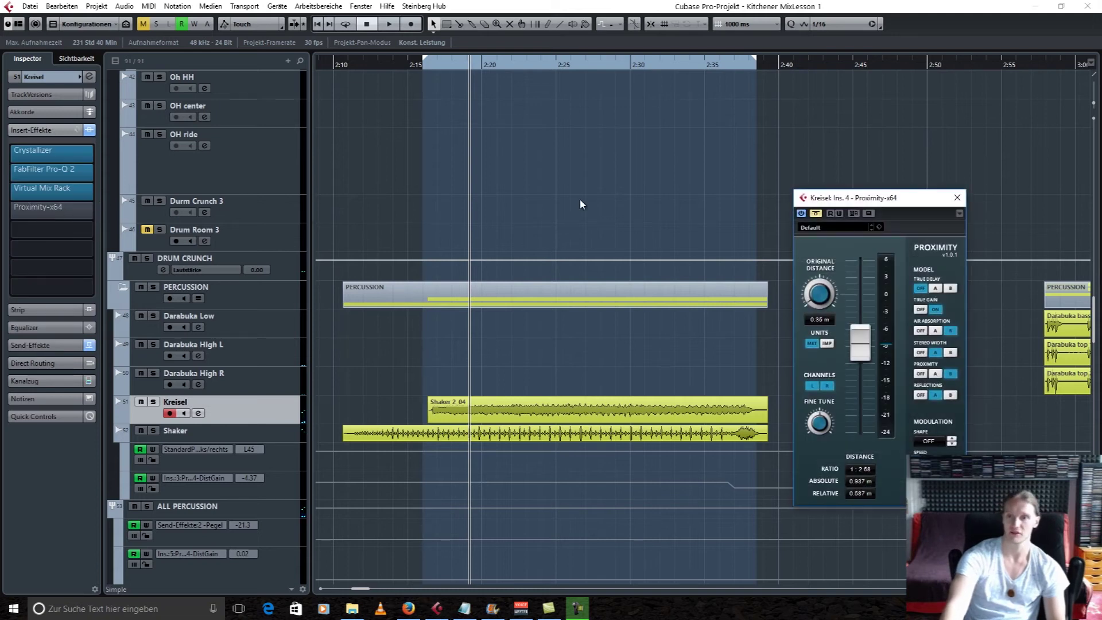
drag(891, 191, 901, 197)
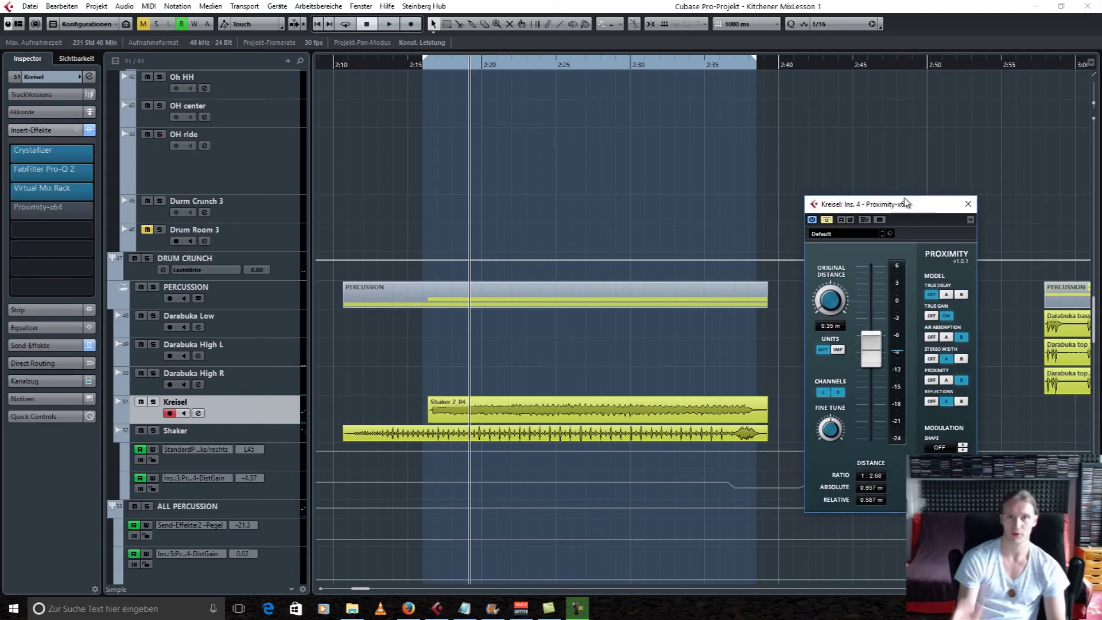
drag(889, 206, 879, 193)
Solo Kreisel again, take its Proximity insert out of bypass during playback, and close the plug-in window
key(s)
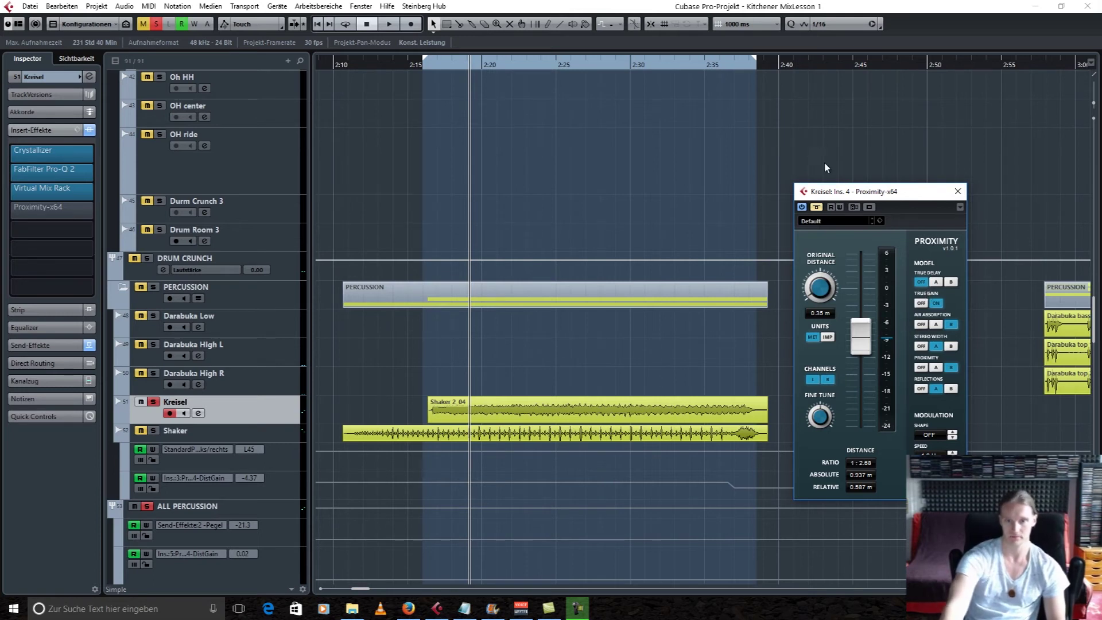
key(space)
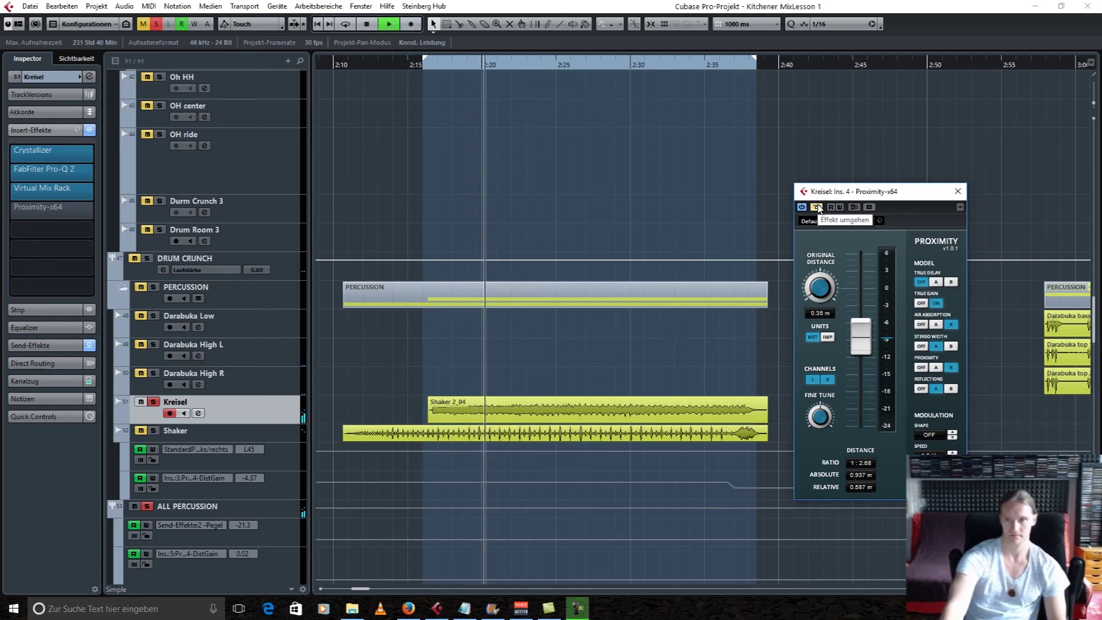
click(817, 207)
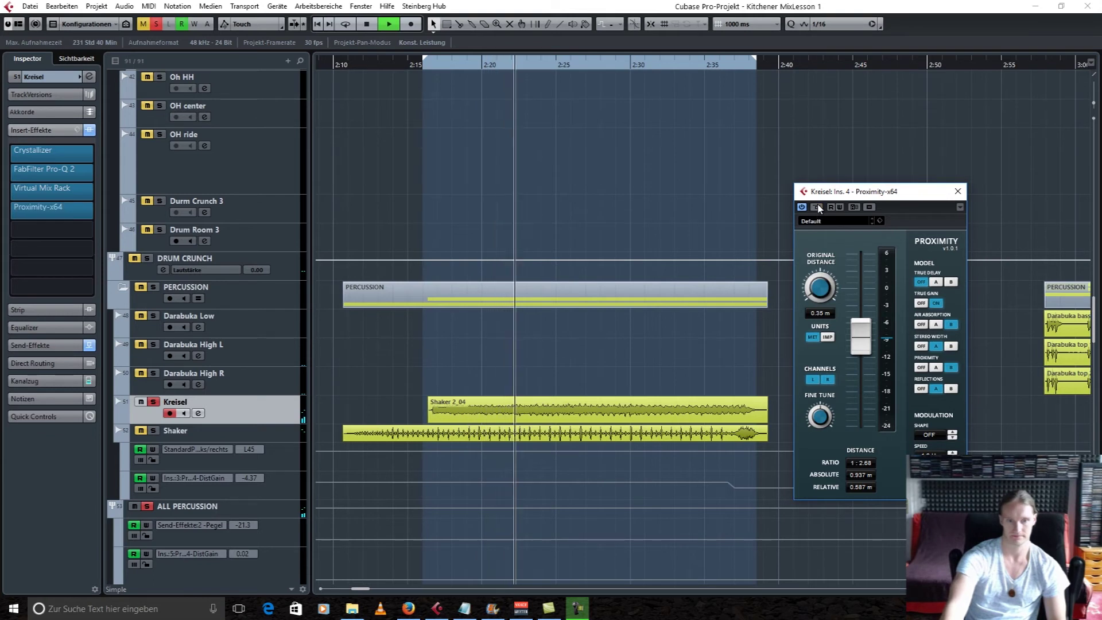
click(959, 194)
key(space)
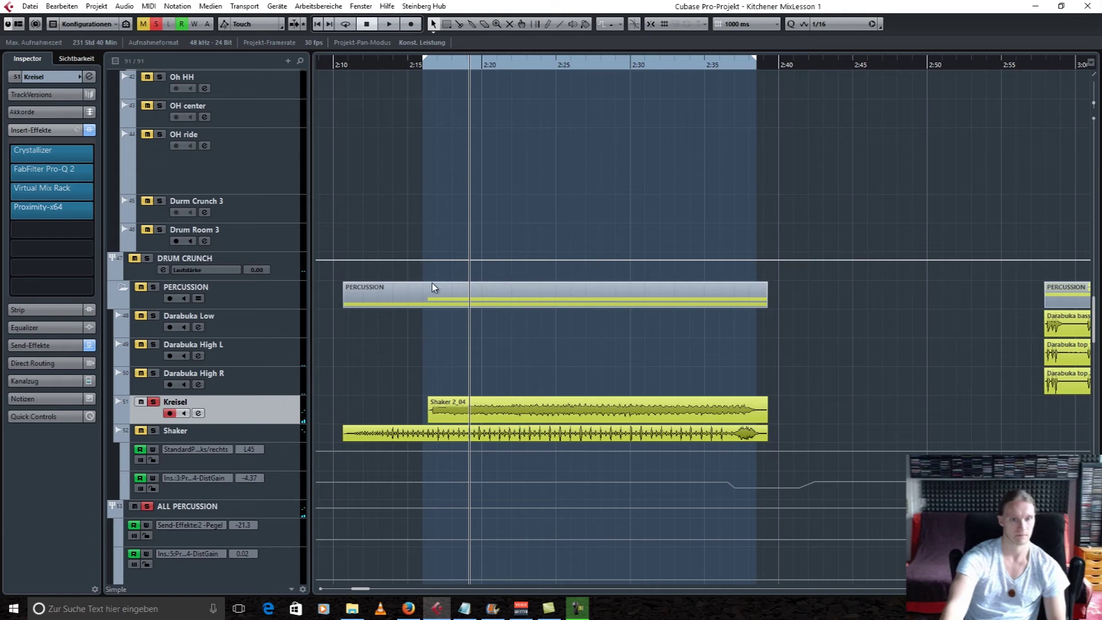
Clear Kreisel's solo and compare the mix with all percussion tracks and the ALL PERCUSSION group muted and unmuted during playback
click(154, 402)
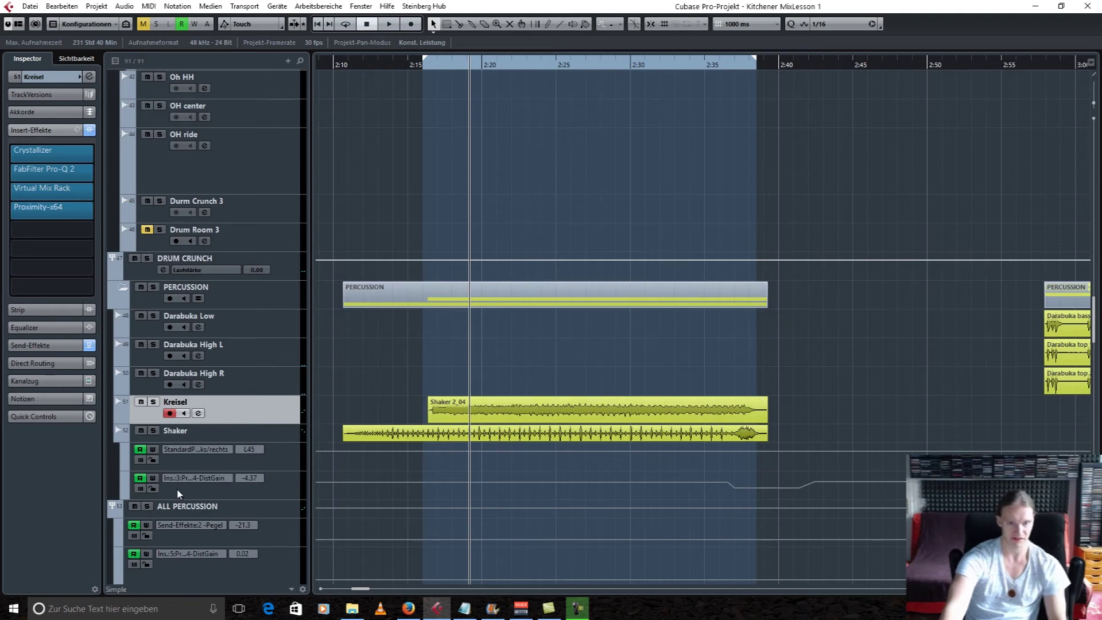
click(353, 64)
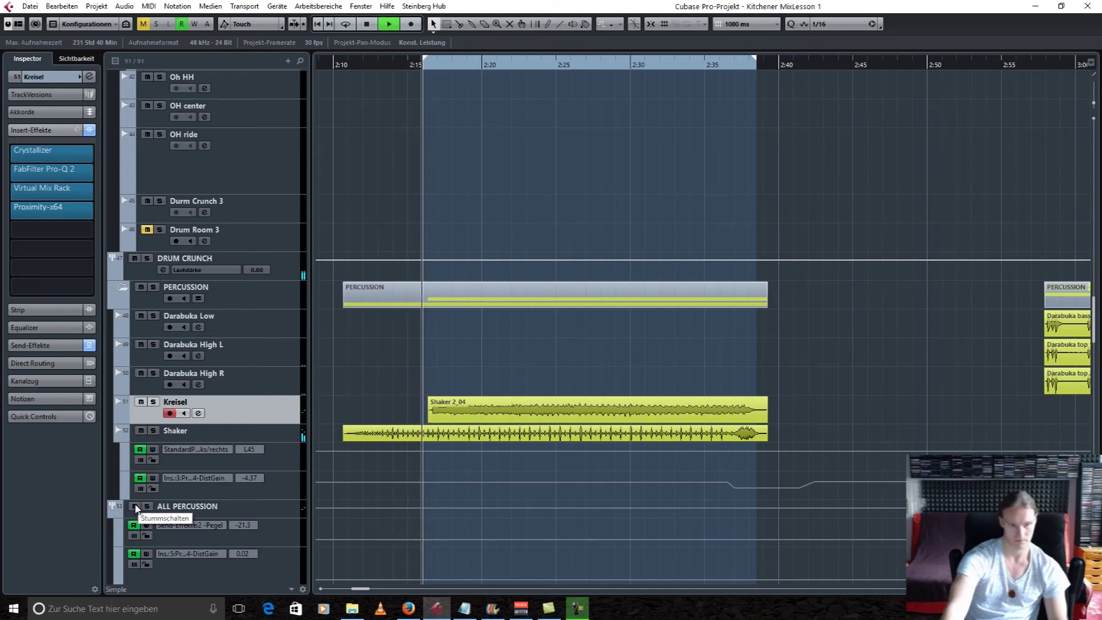
click(137, 507)
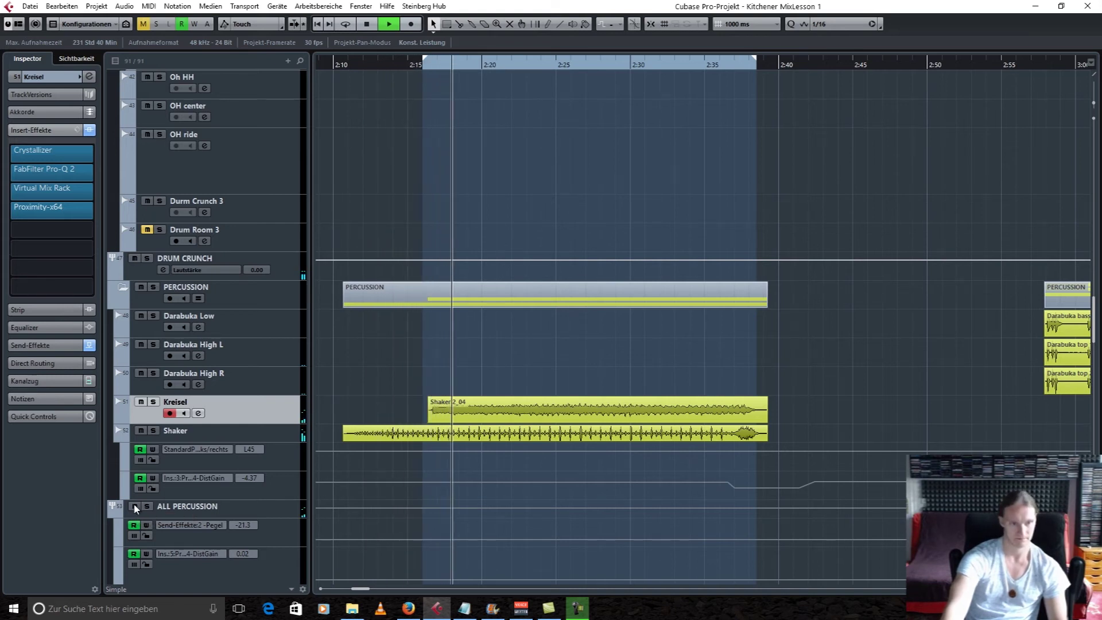
click(142, 431)
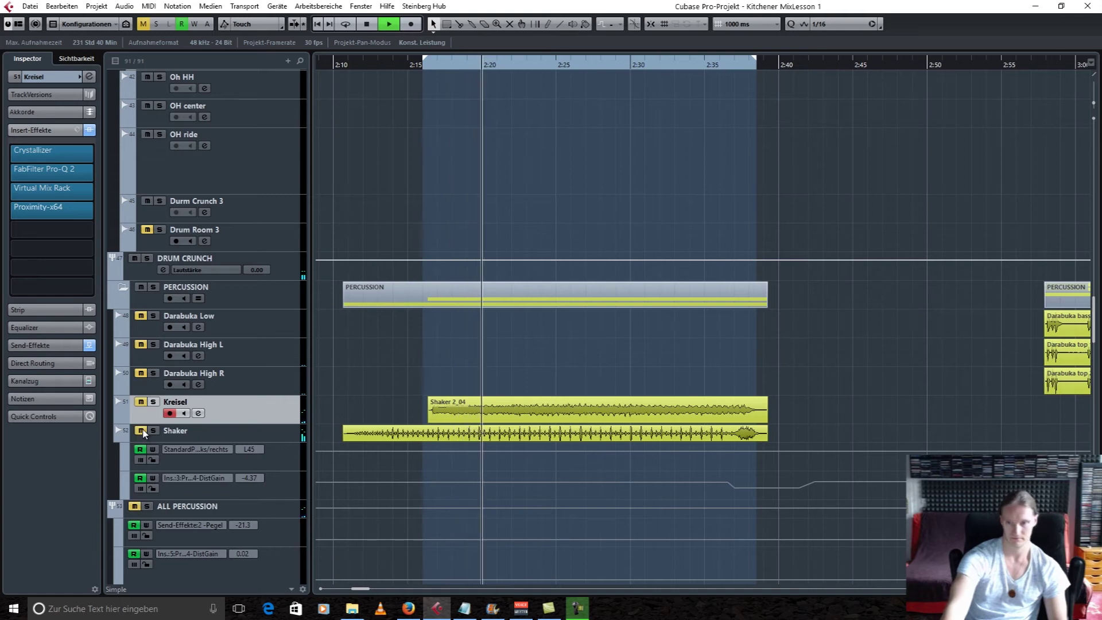
click(142, 430)
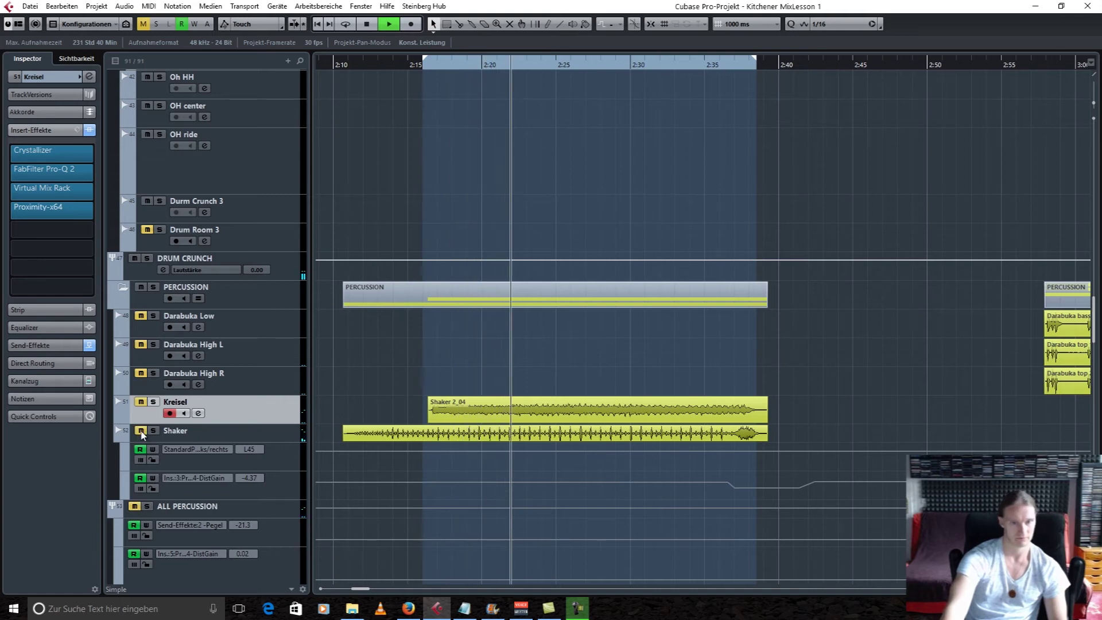
click(135, 506)
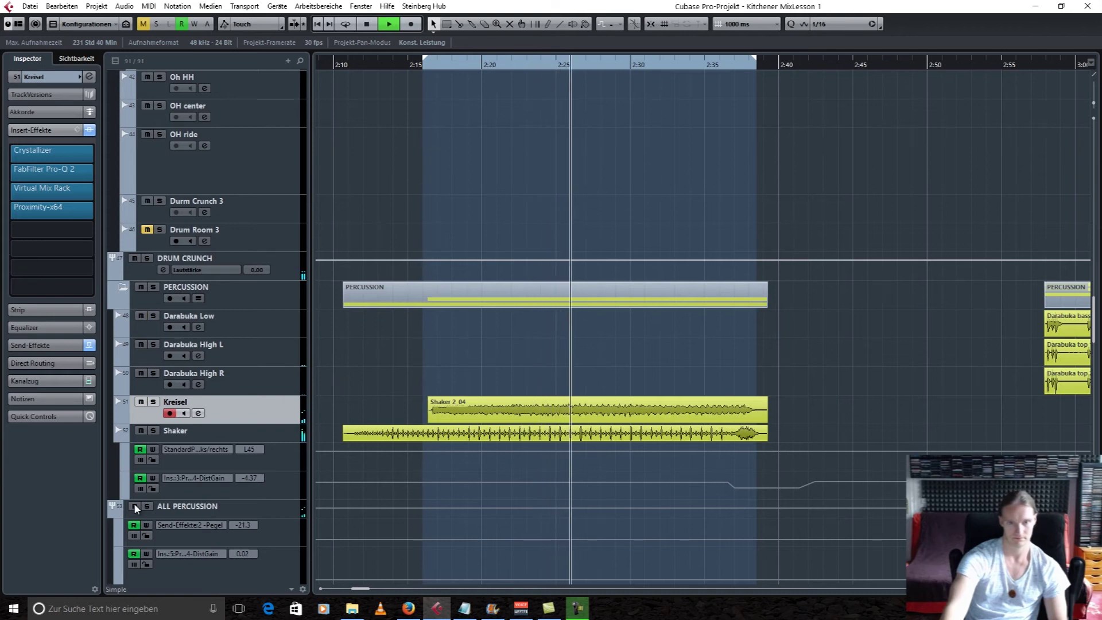
click(135, 506)
click(142, 431)
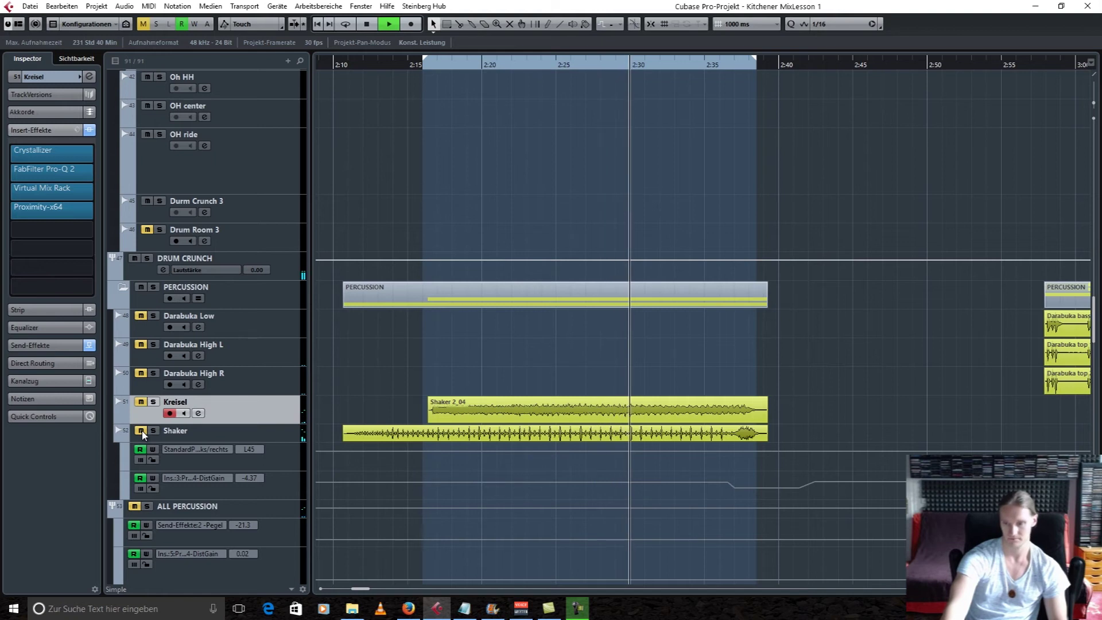
click(141, 431)
click(134, 506)
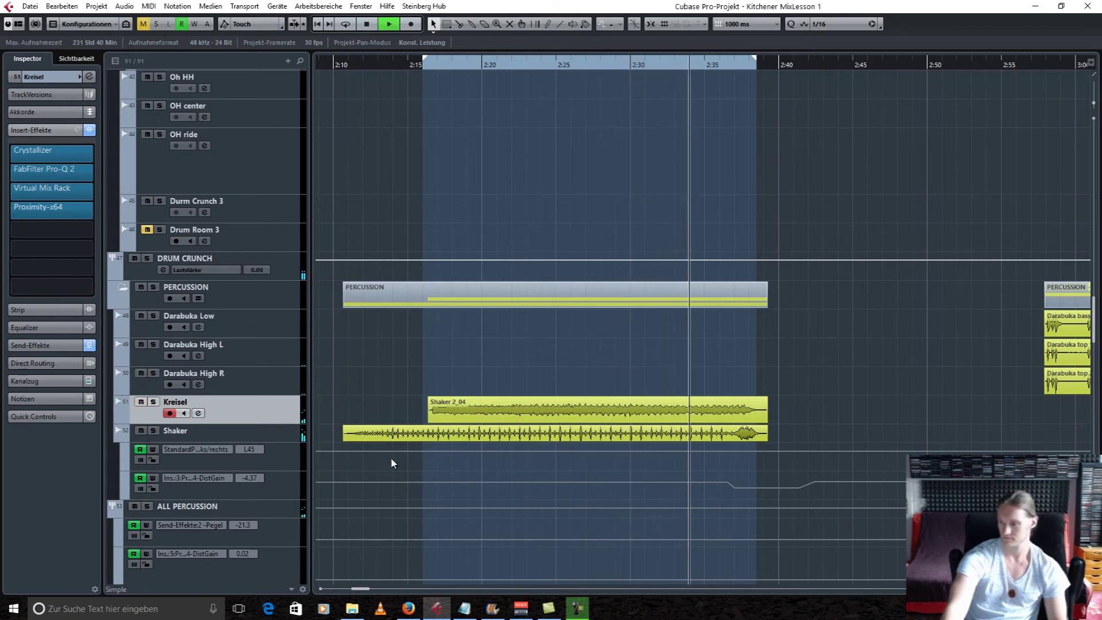
key(space)
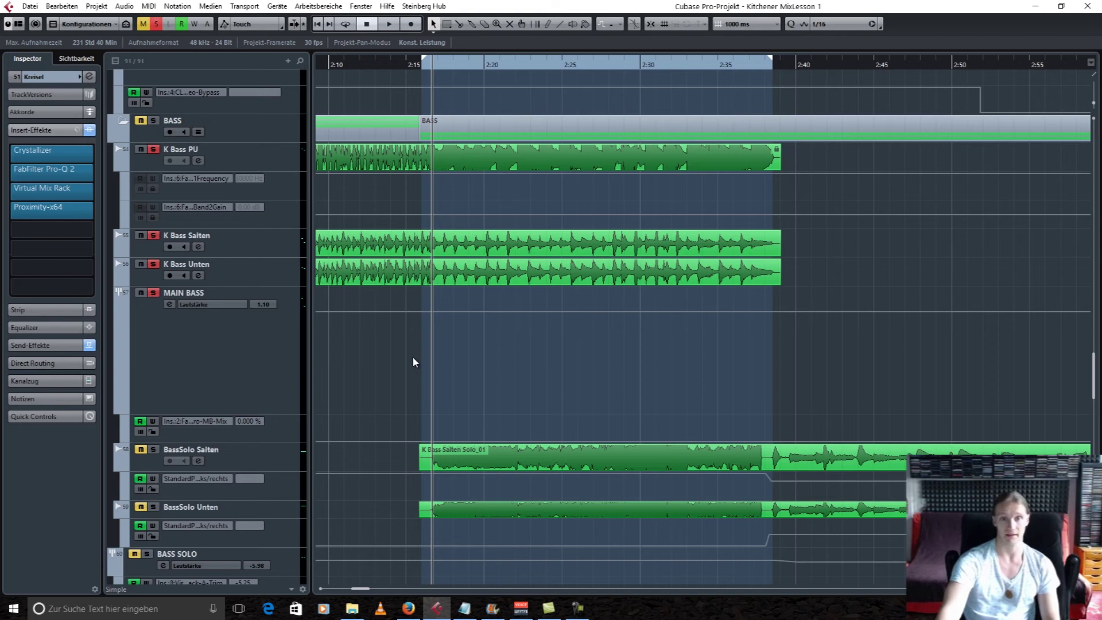
Audition the soloed main bass tracks K Bass PU, K Bass Saiten and K Bass Unten over the marked section
key(space)
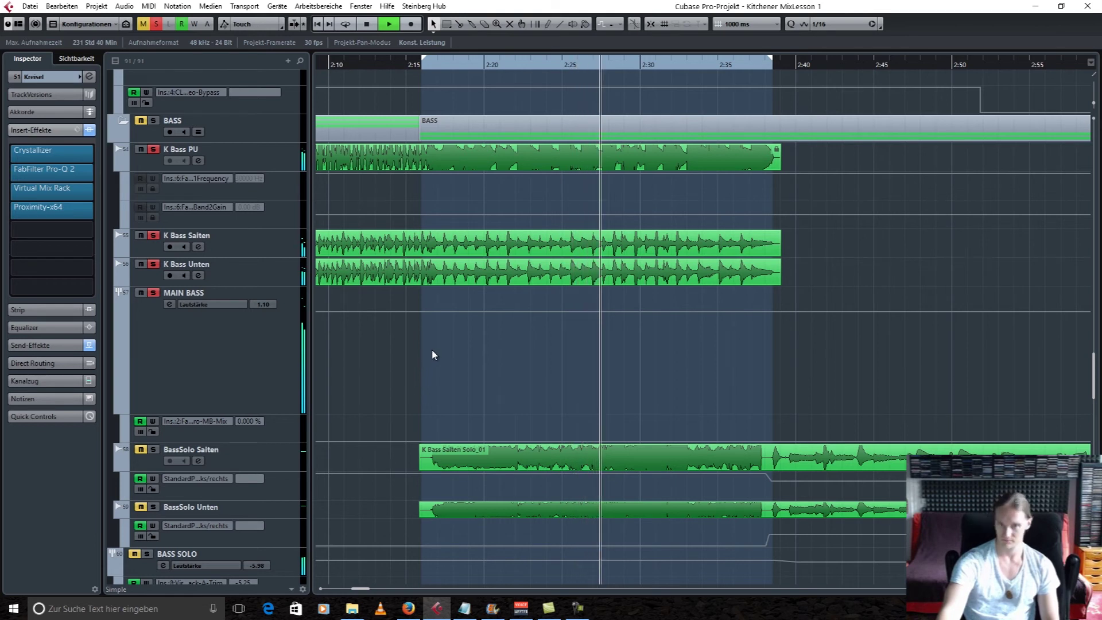
key(space)
Point out the BassSolo Saiten and BassSolo Unten clips by selecting them together, and check each track's channel settings
scroll(593, 420, down, 2)
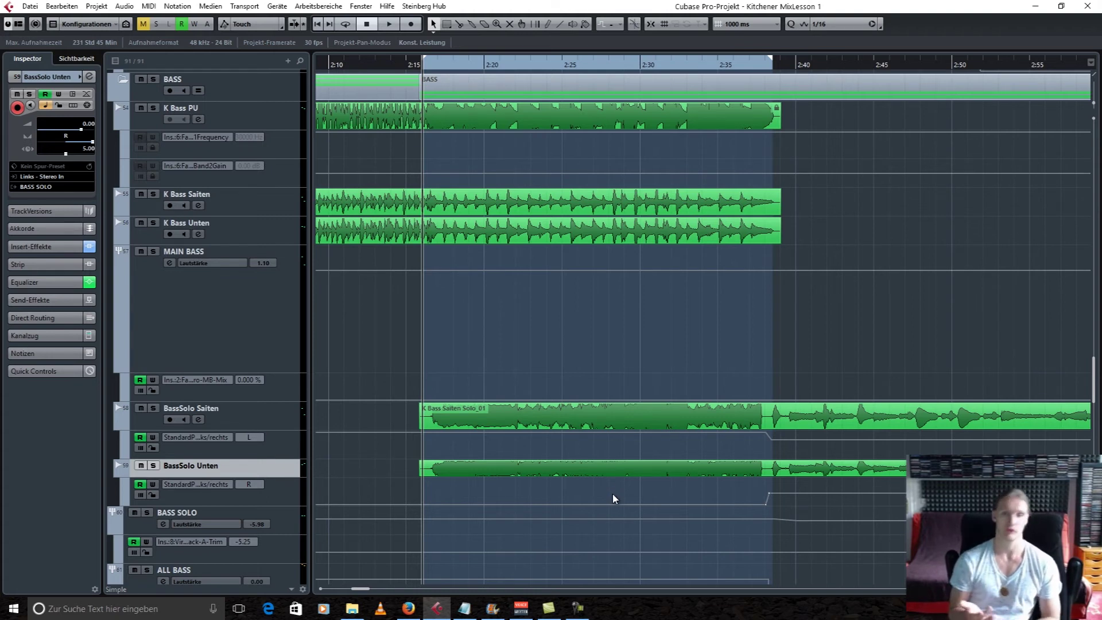
drag(561, 360, 646, 476)
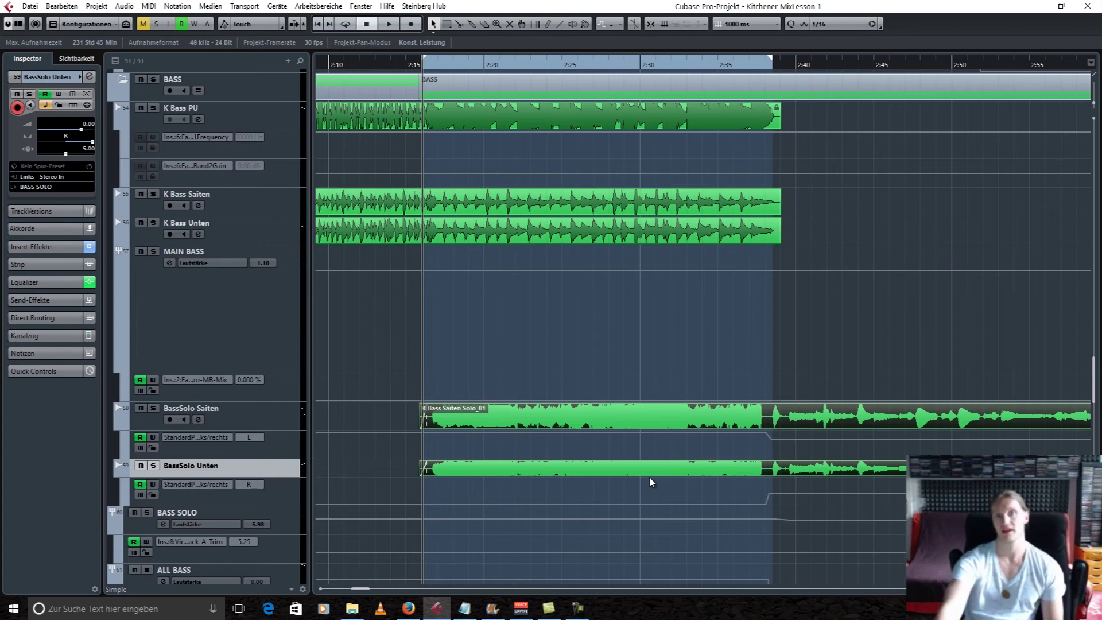
click(634, 416)
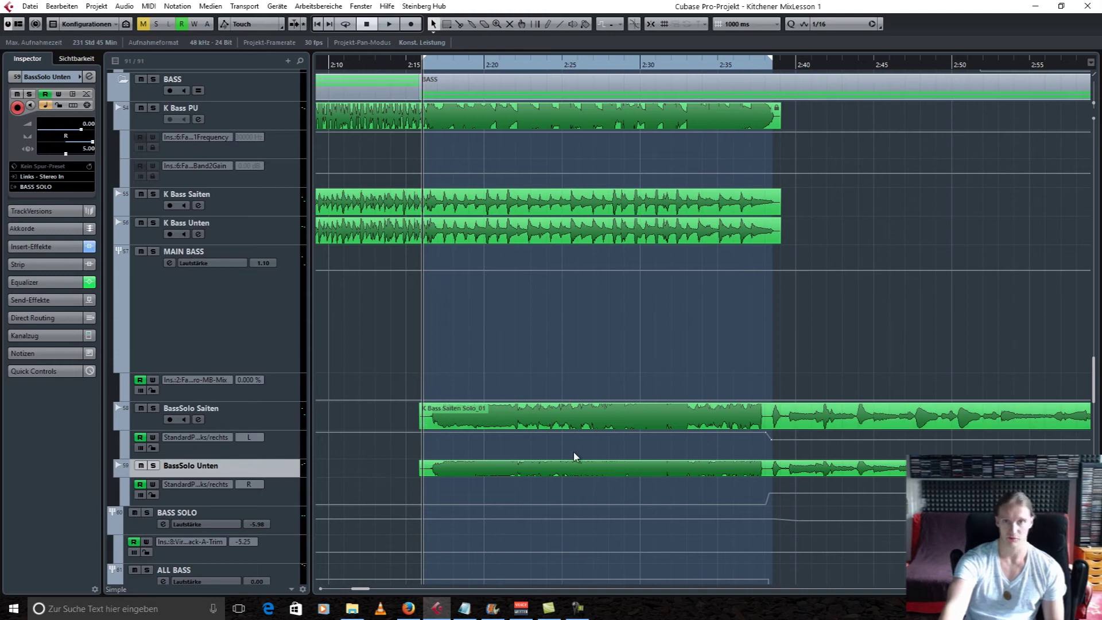
key(Up)
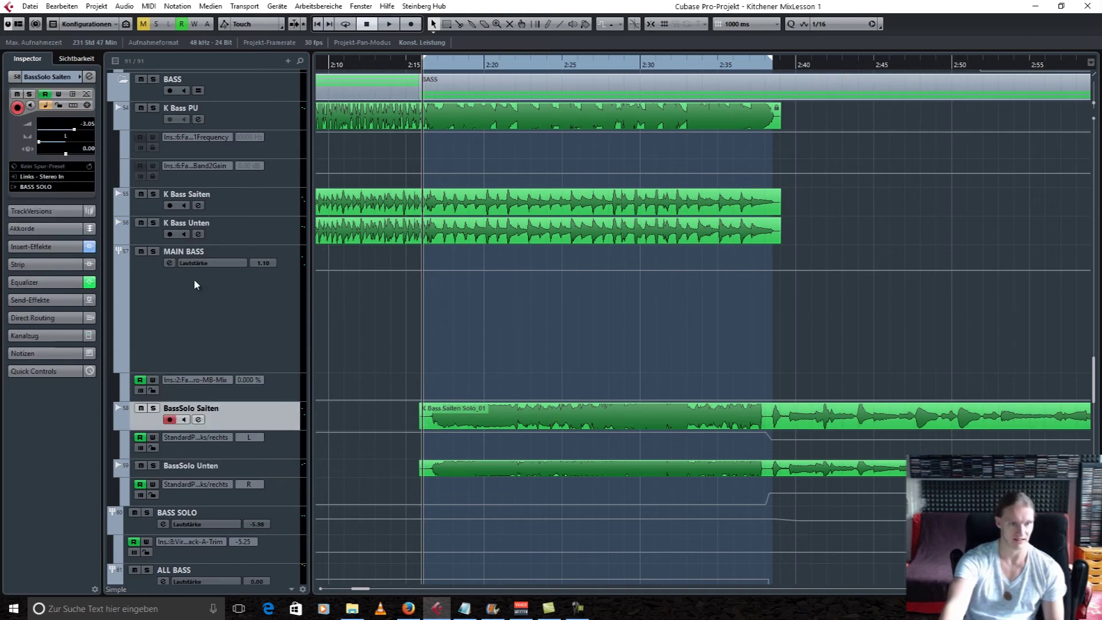
click(296, 471)
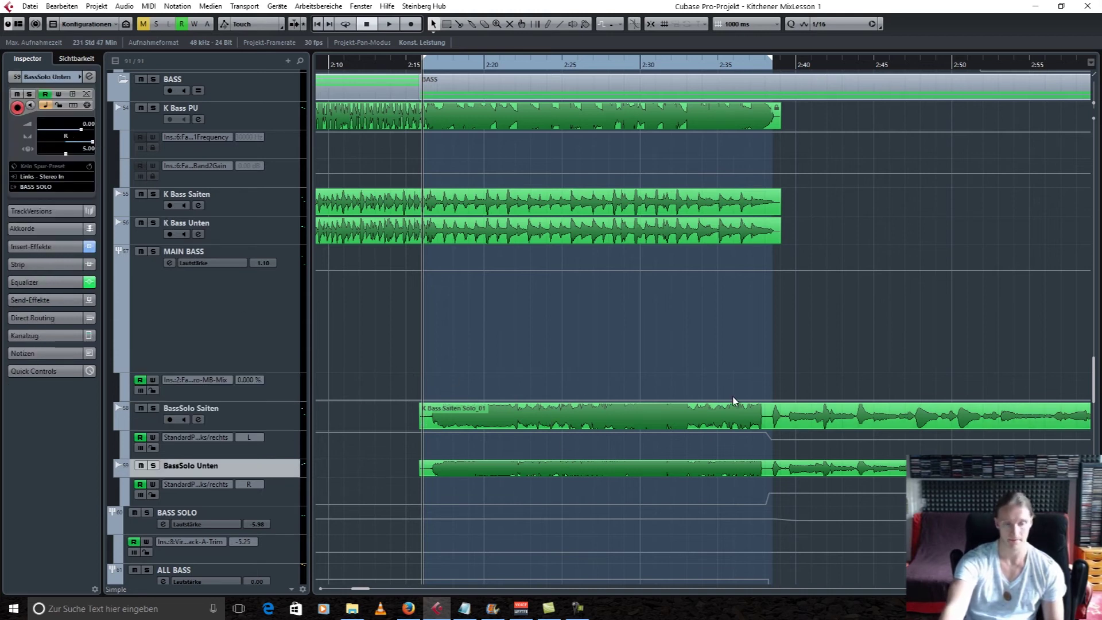
Open the FabFilter Pro-Q 2 inserts of both BassSolo Saiten and BassSolo Unten for comparison
click(264, 419)
click(40, 246)
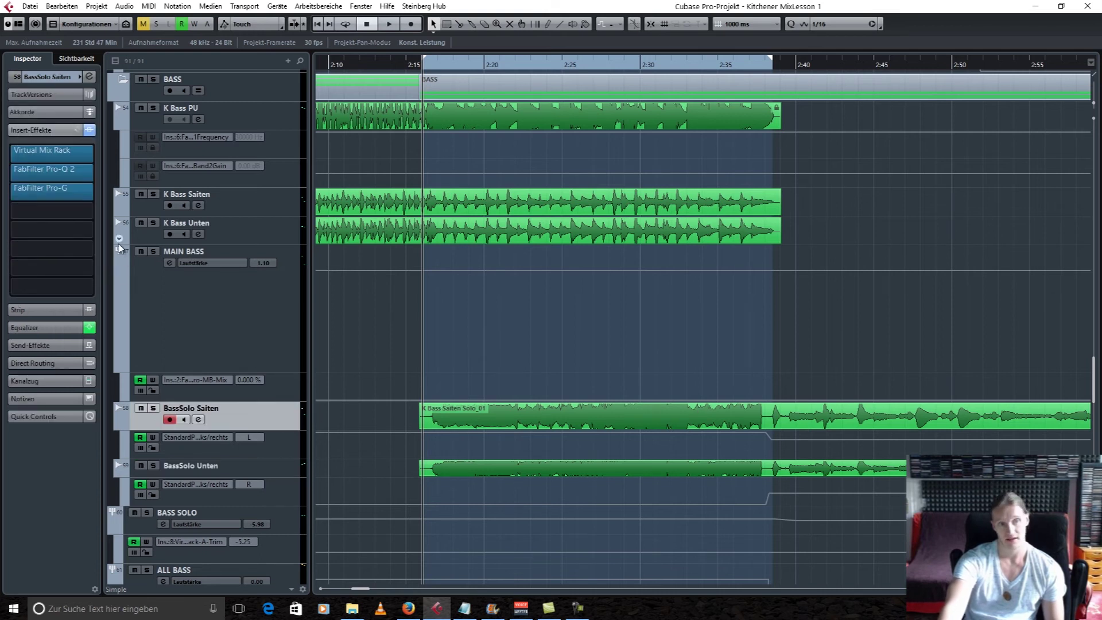
click(73, 170)
key(Down)
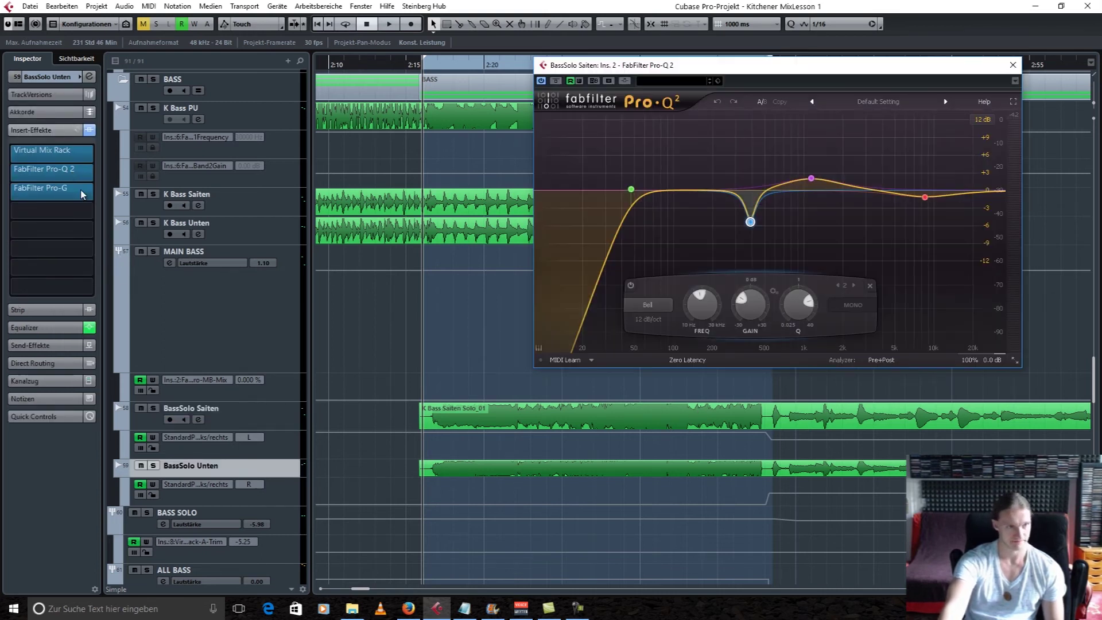
click(79, 175)
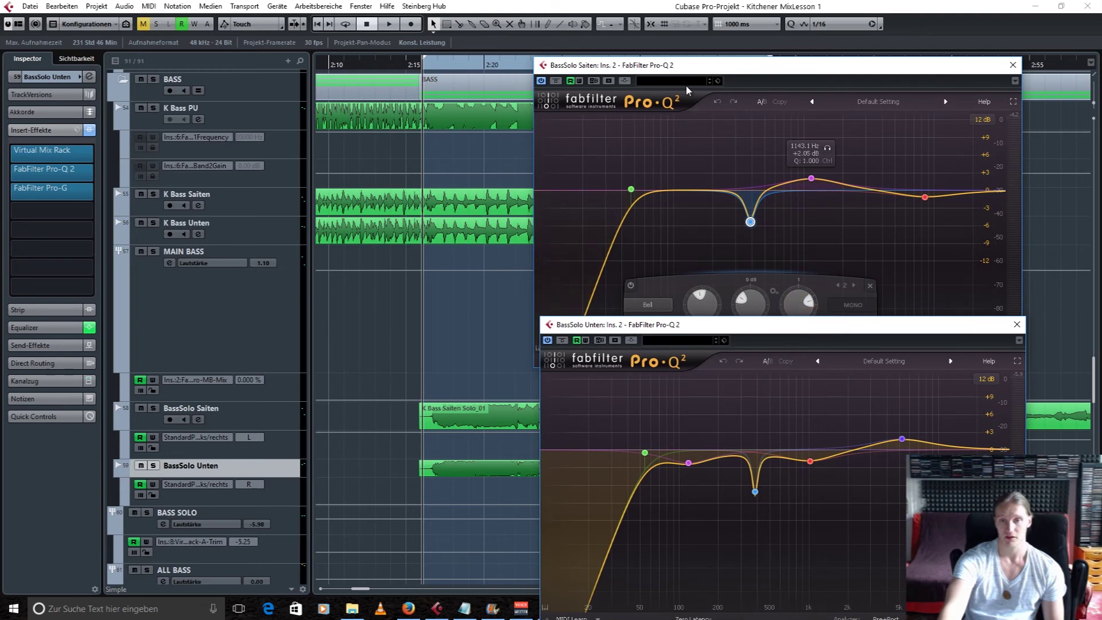
Compare the two bass solo equalizer curves, close both plug-in windows, and show BassSolo Unten's basic channel settings
mouse_move(751, 220)
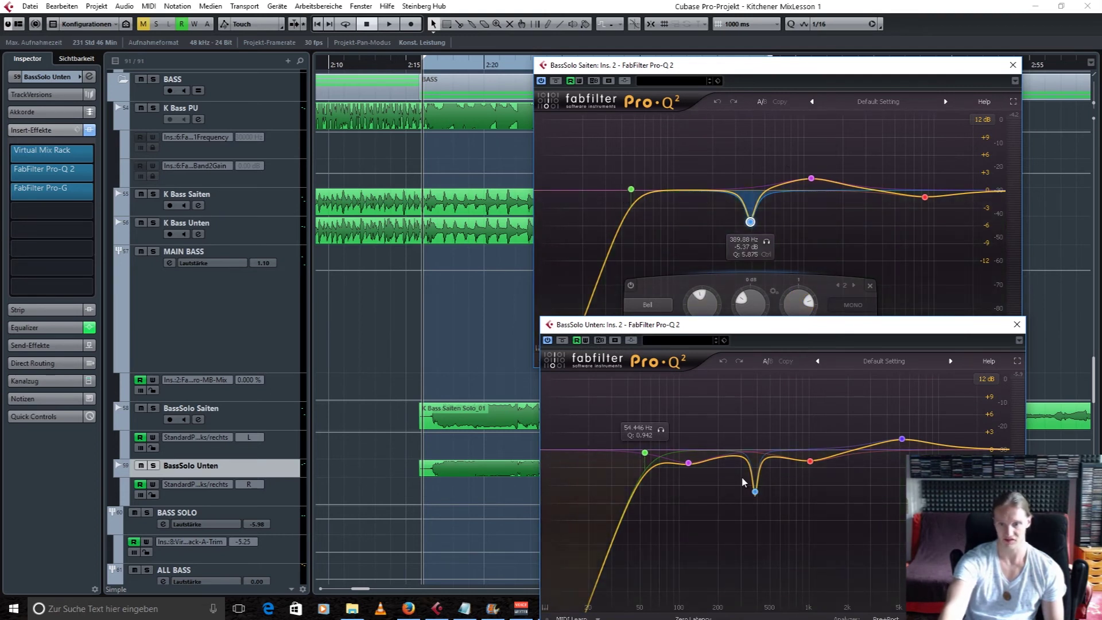
mouse_move(694, 462)
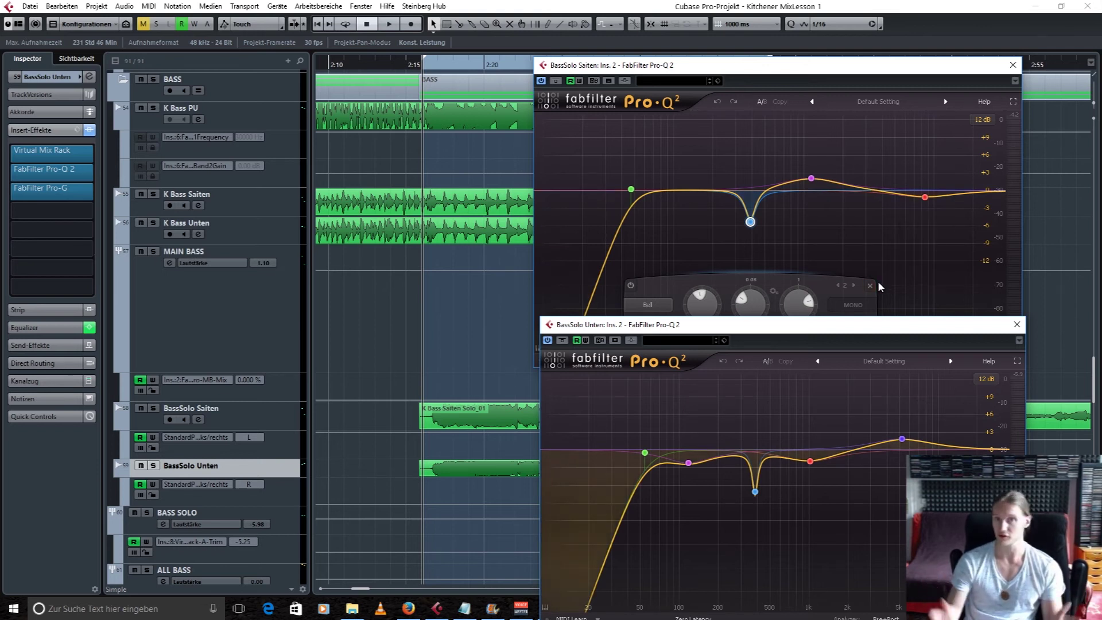
click(1016, 325)
click(1013, 64)
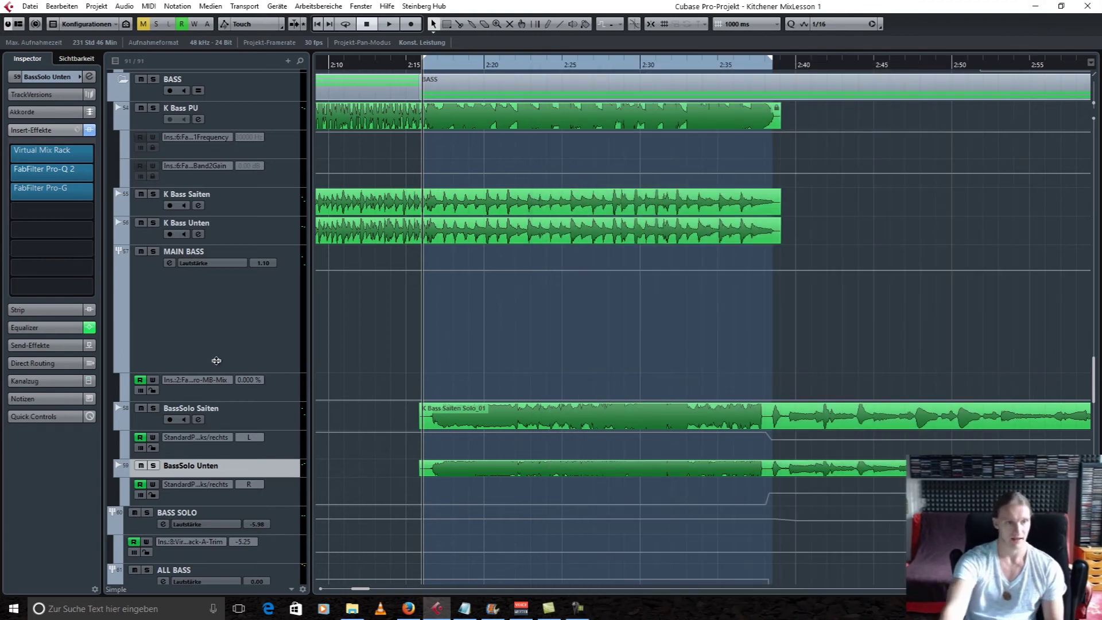
click(47, 76)
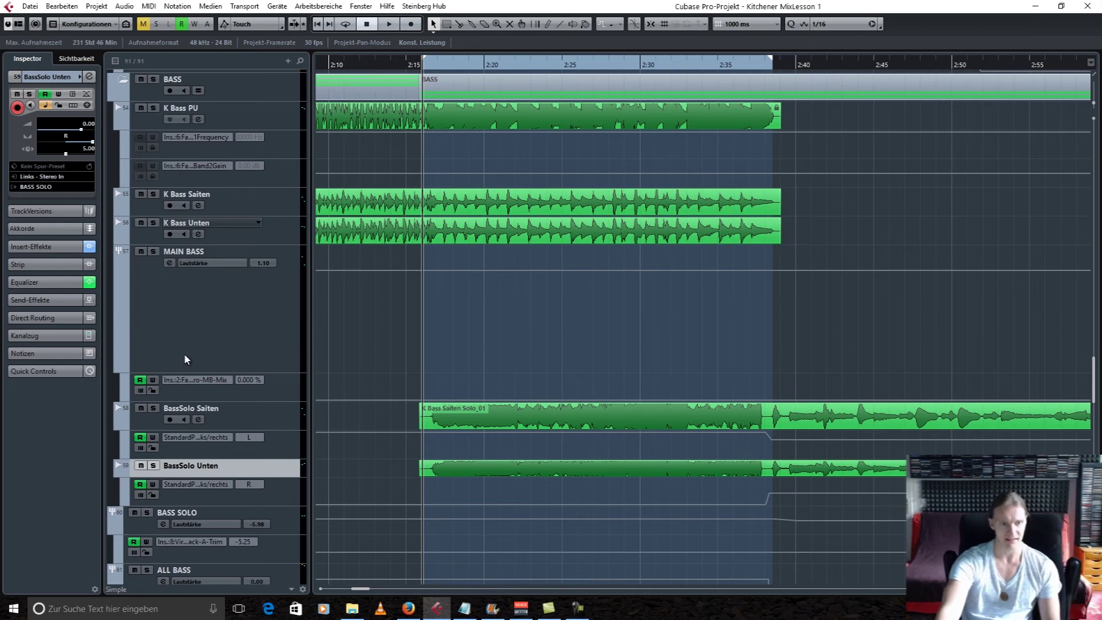
Solo the BASS SOLO group, audition it at the start of the marked section, and clear the solo
click(148, 512)
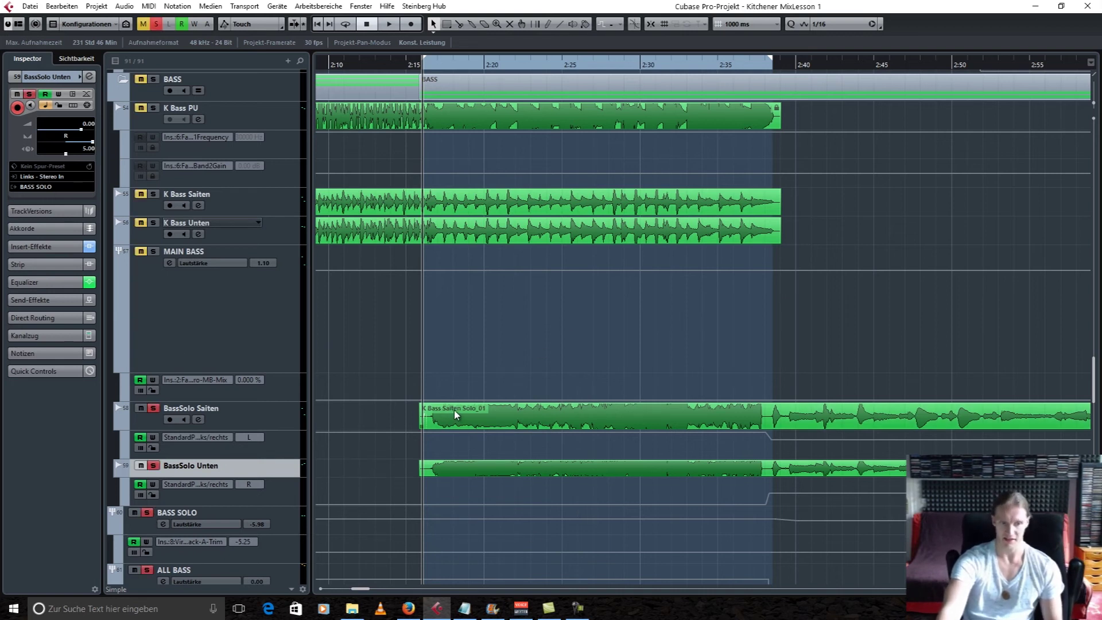
key(space)
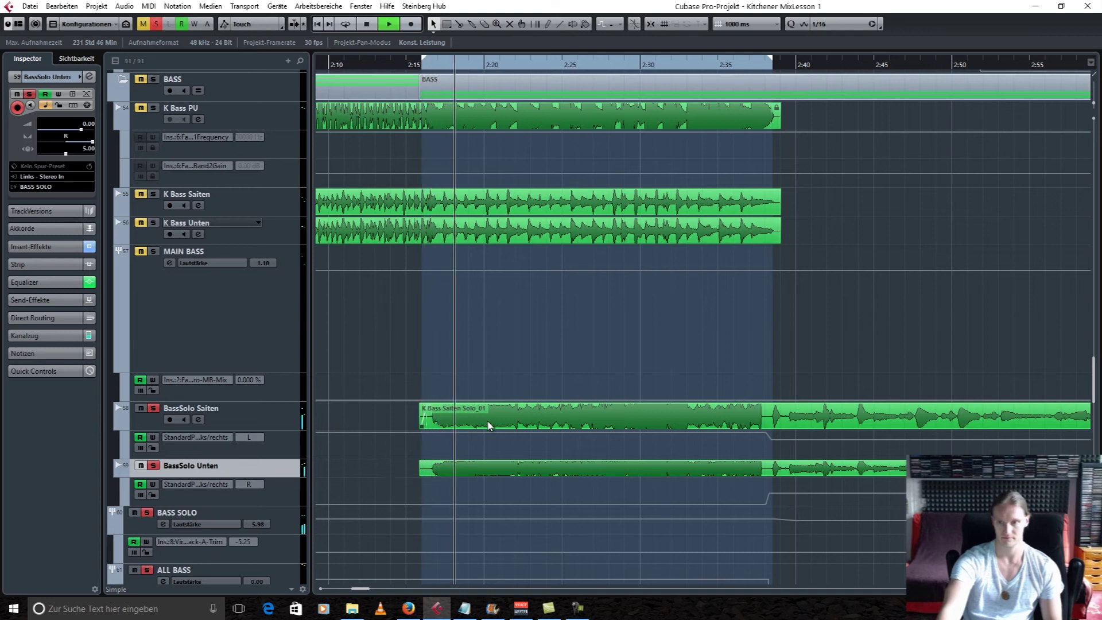
key(space)
click(158, 26)
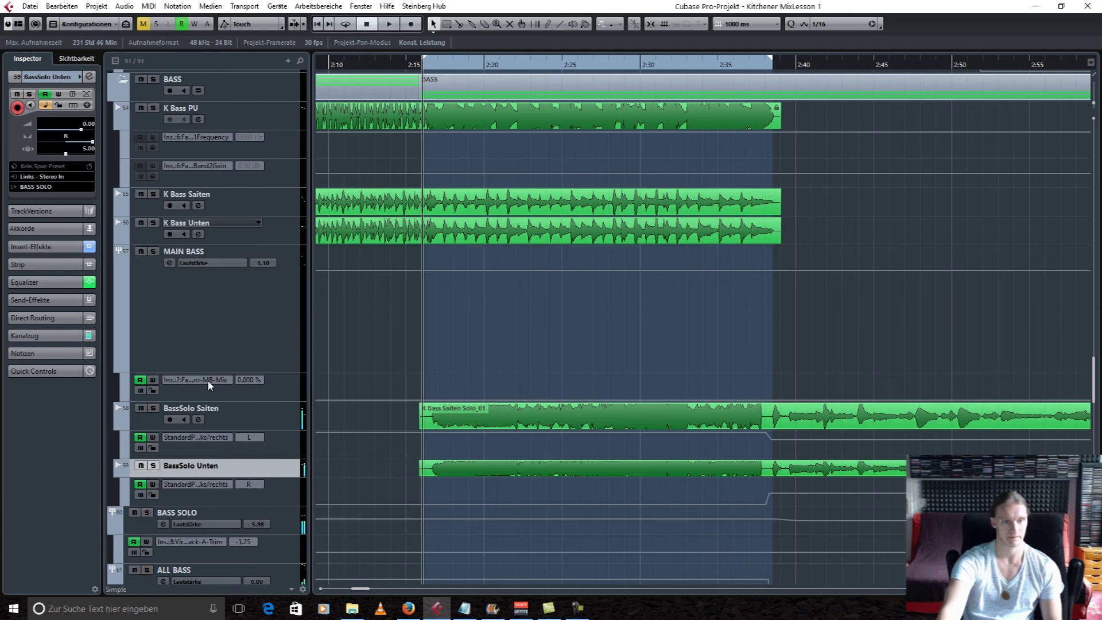
Solo the BASS SOLO group once more, clear all solos, and play the marked section with the full mix
click(147, 512)
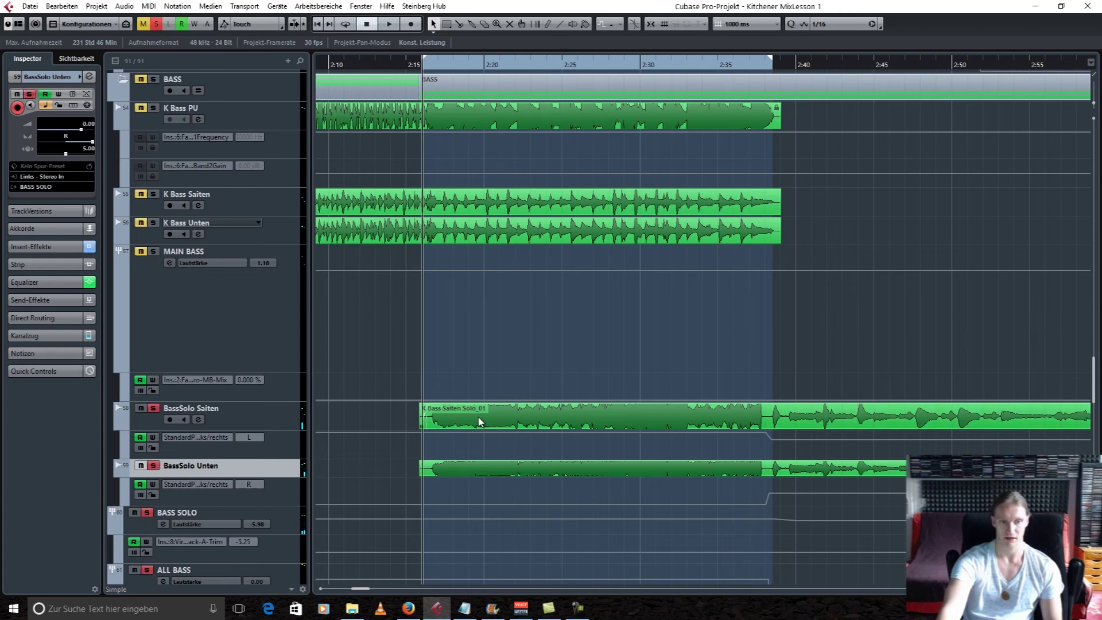
click(155, 25)
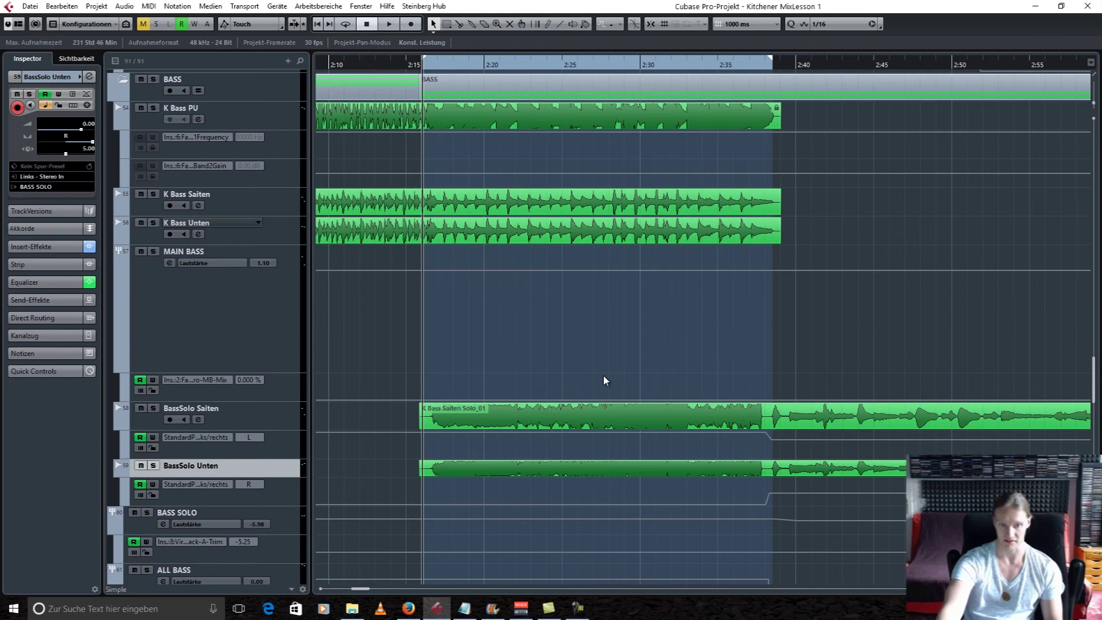
key(space)
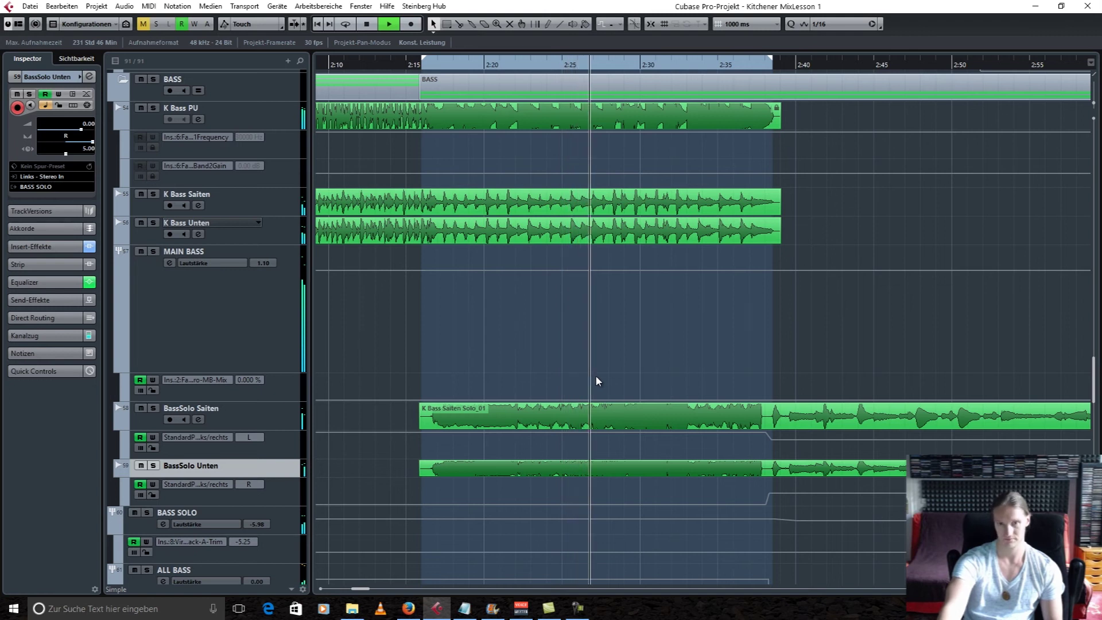
Stop playback, solo the Sweeps guitar track to audition it from the start of the marked section, and clear the solo
key(space)
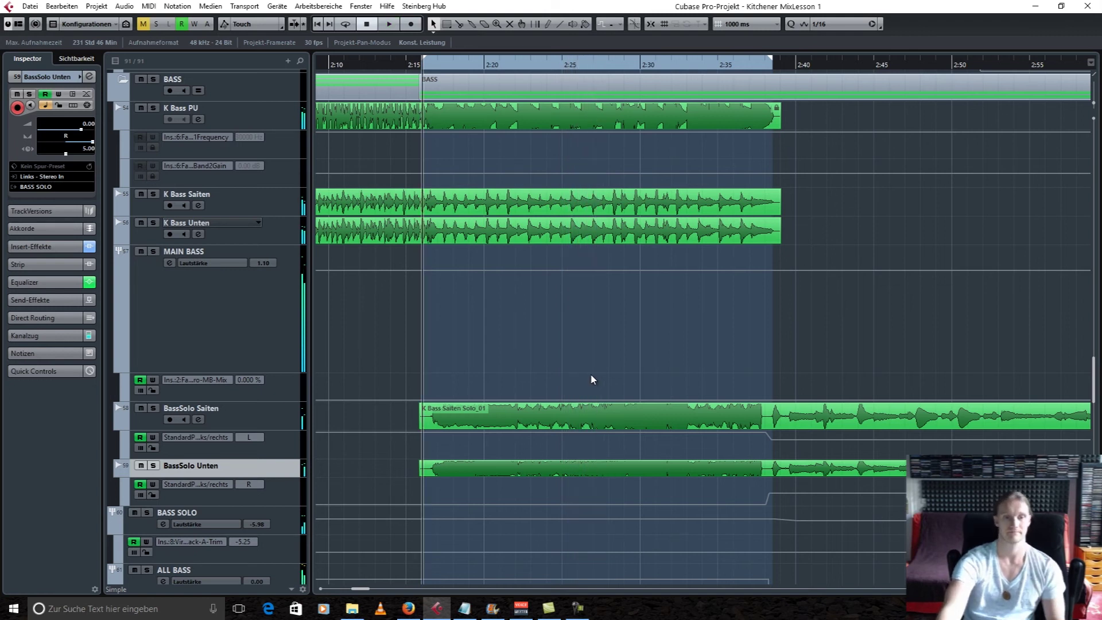
scroll(589, 373, down, 5)
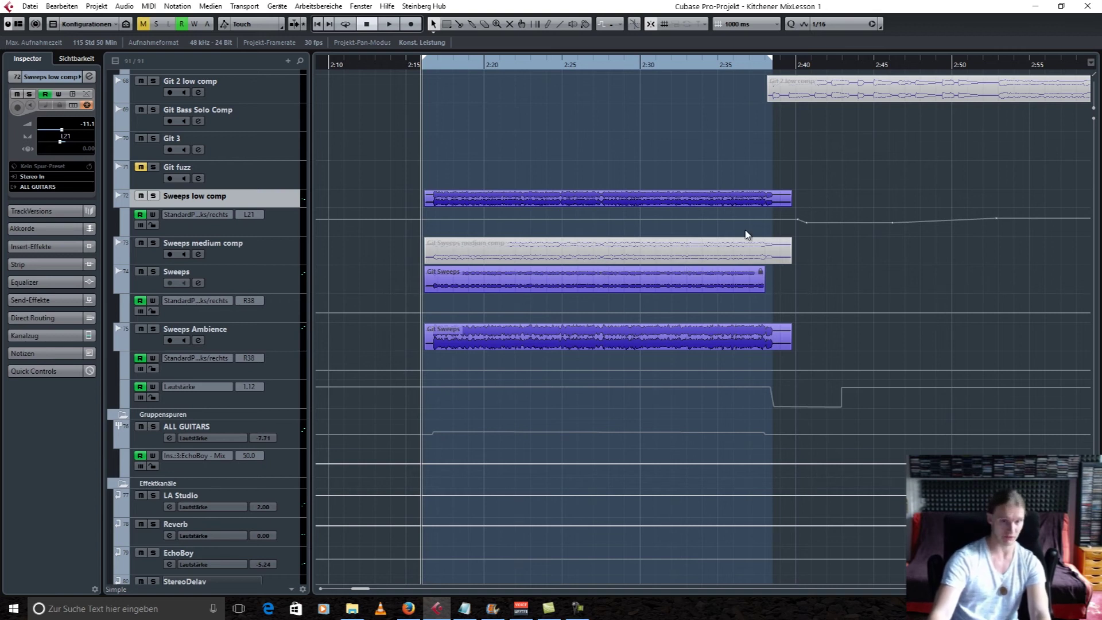
click(297, 276)
click(153, 271)
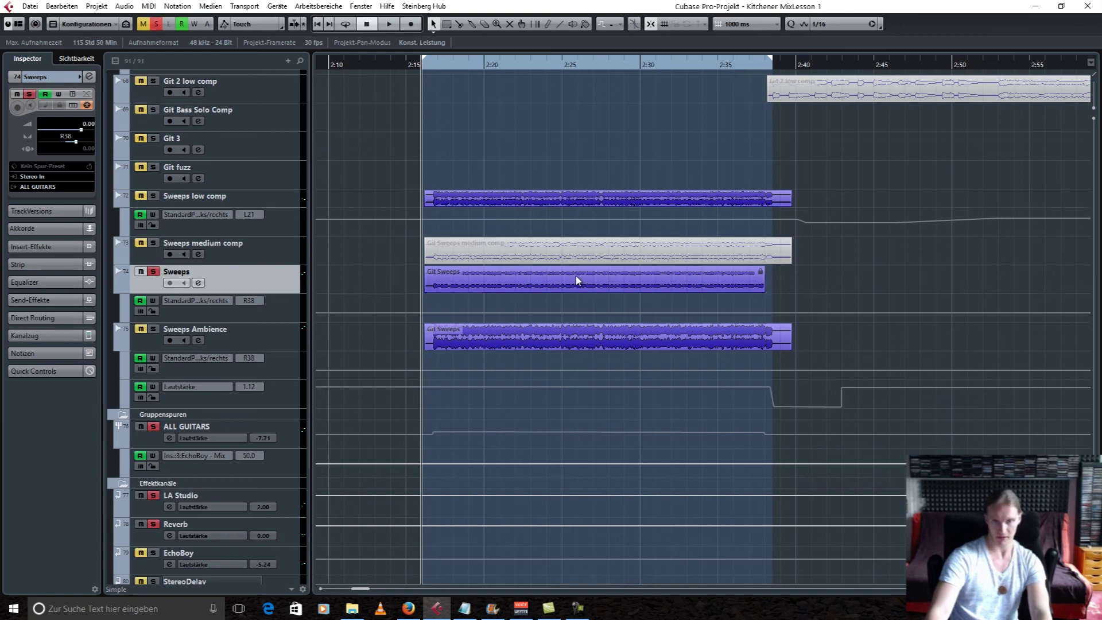
click(605, 276)
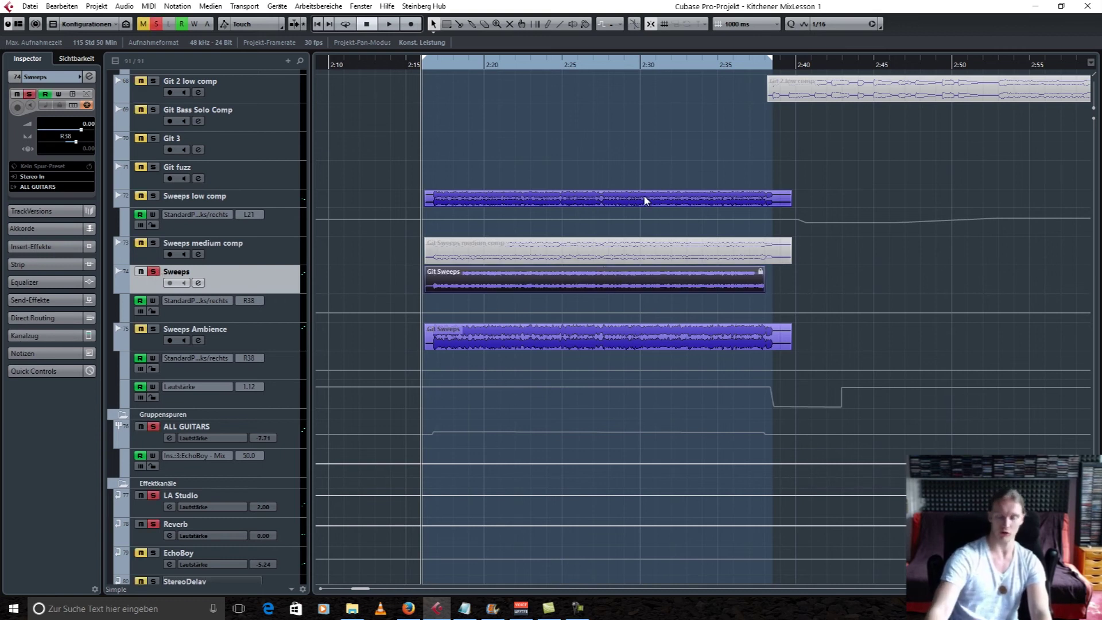
key(space)
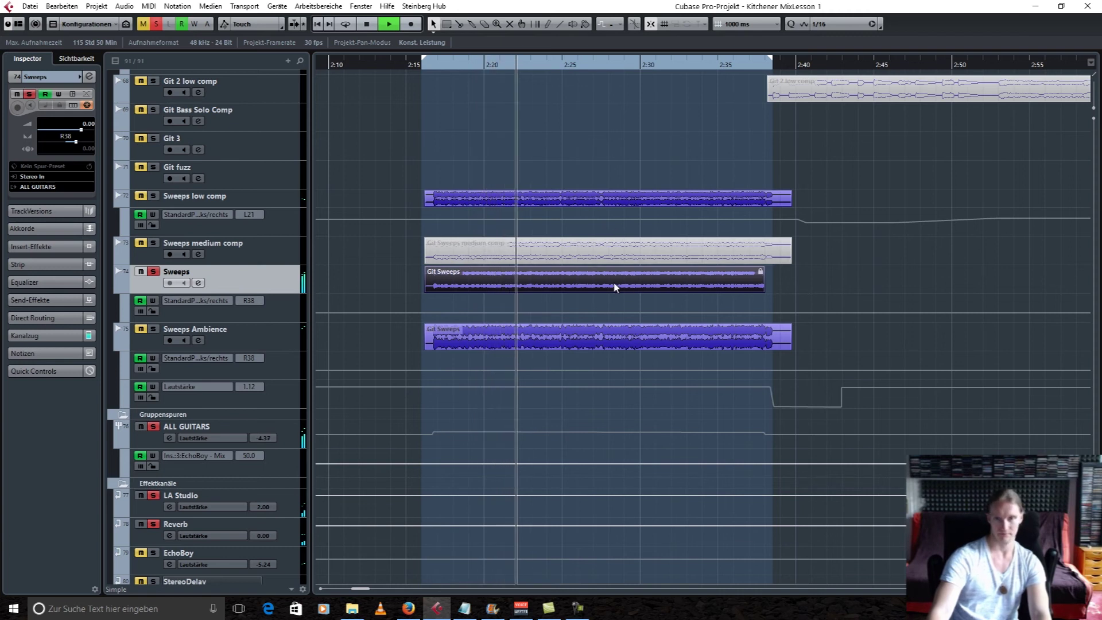
key(space)
click(159, 272)
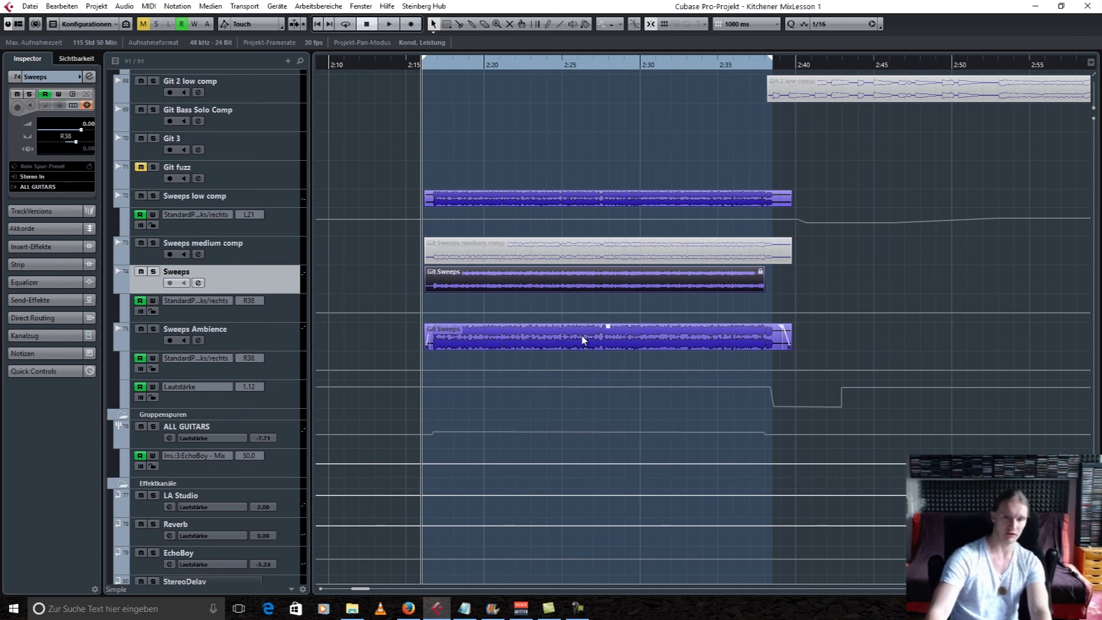
Solo Sweeps Ambience and inspect its Crystallizer insert and the FabFilter Pro-Q 2 in insert slot 8, closing each plug-in window
click(251, 332)
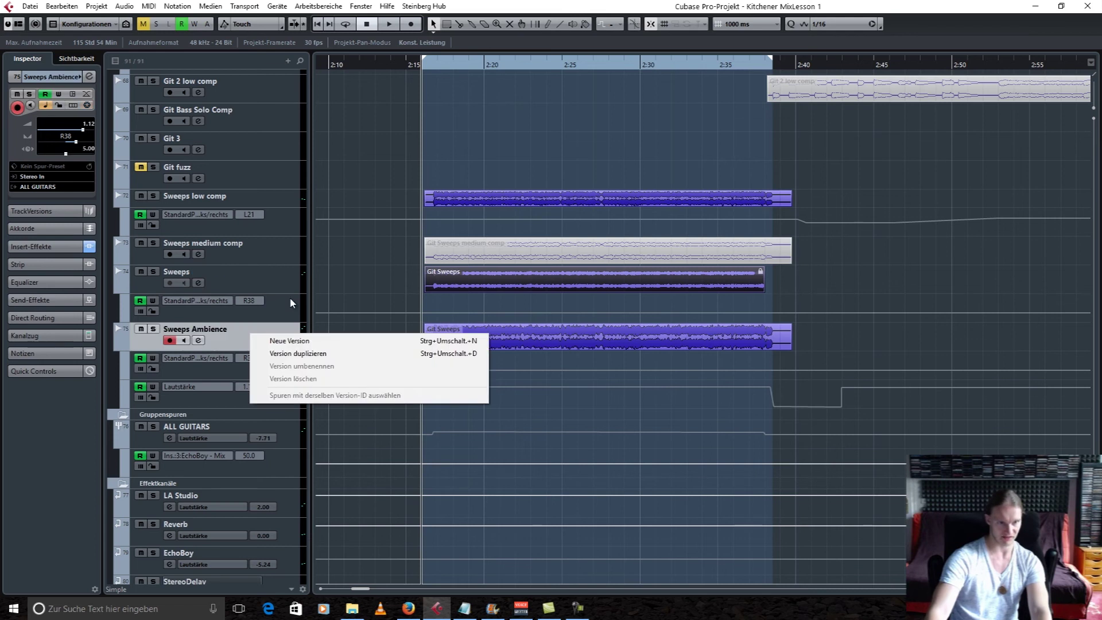
click(154, 331)
click(58, 246)
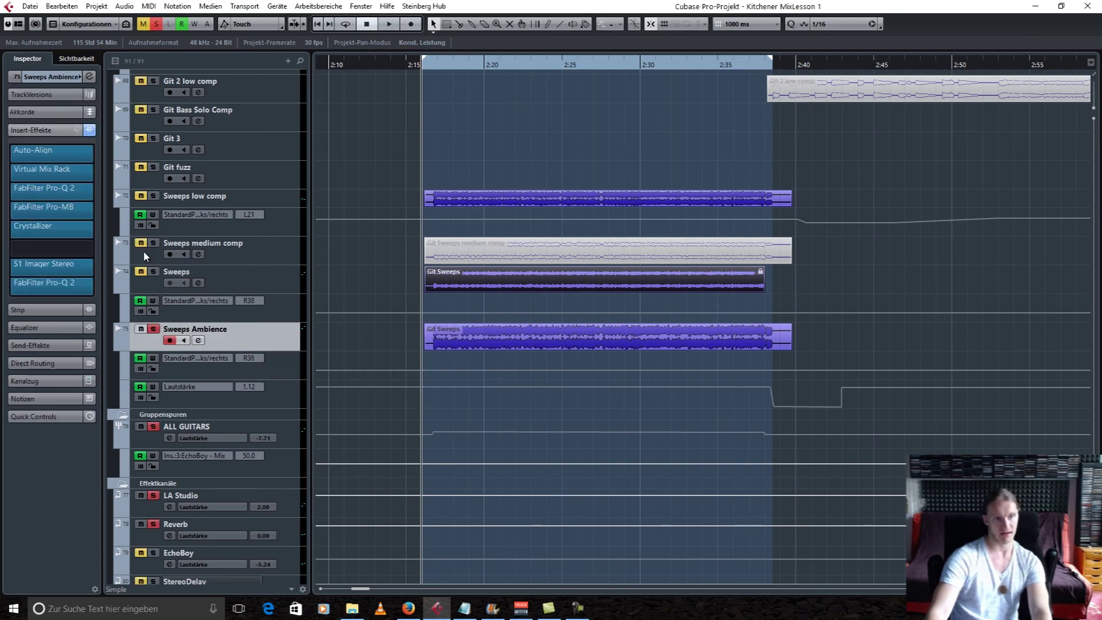
click(67, 229)
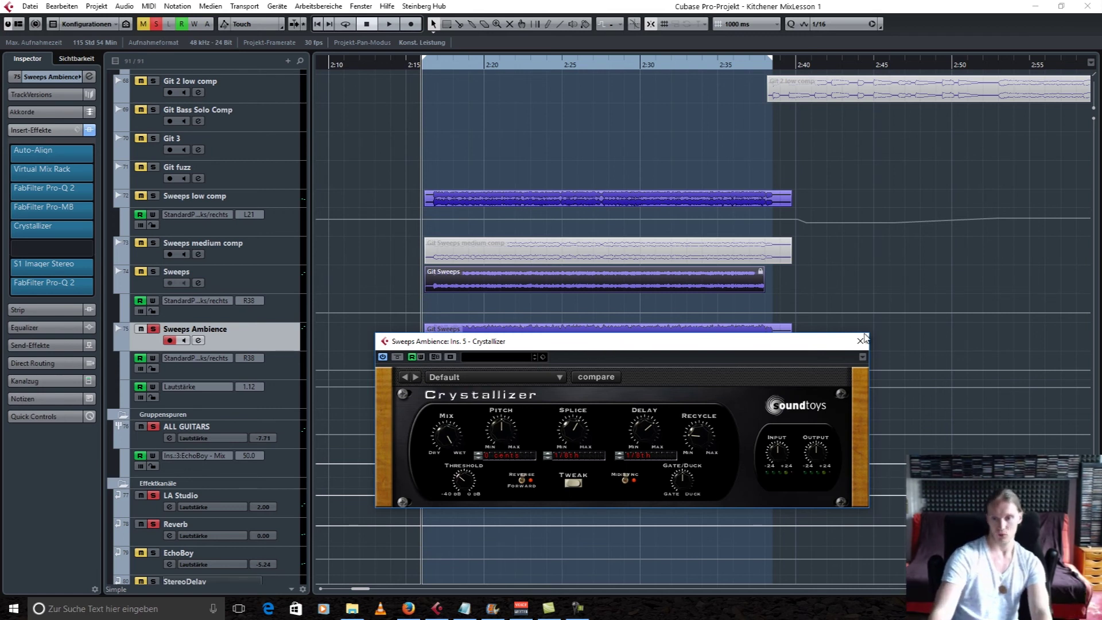
click(861, 340)
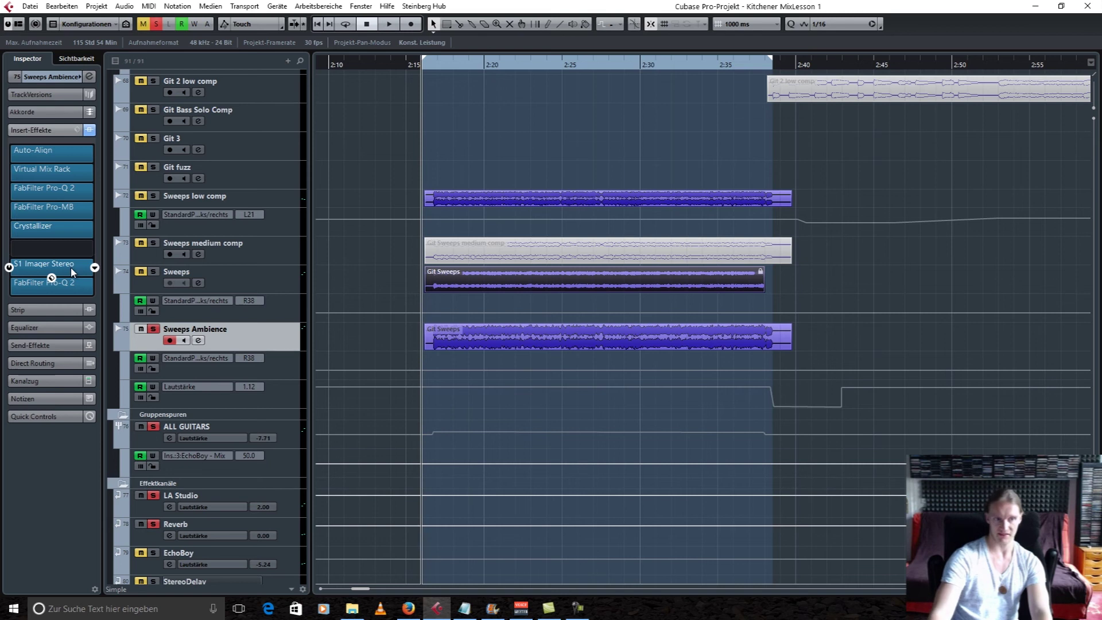
click(64, 289)
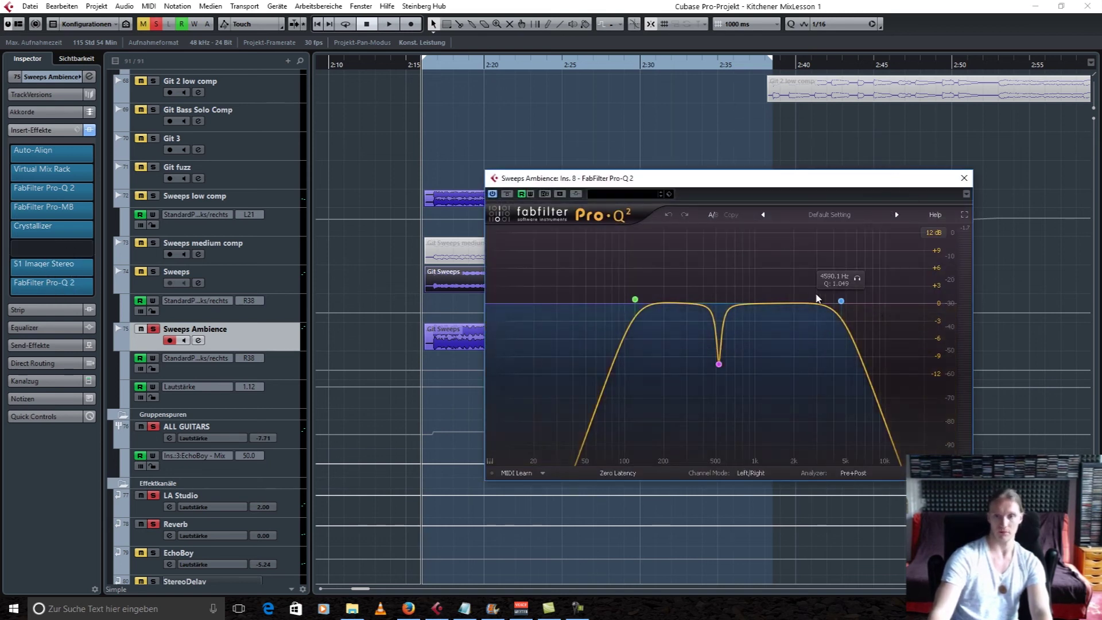
click(964, 178)
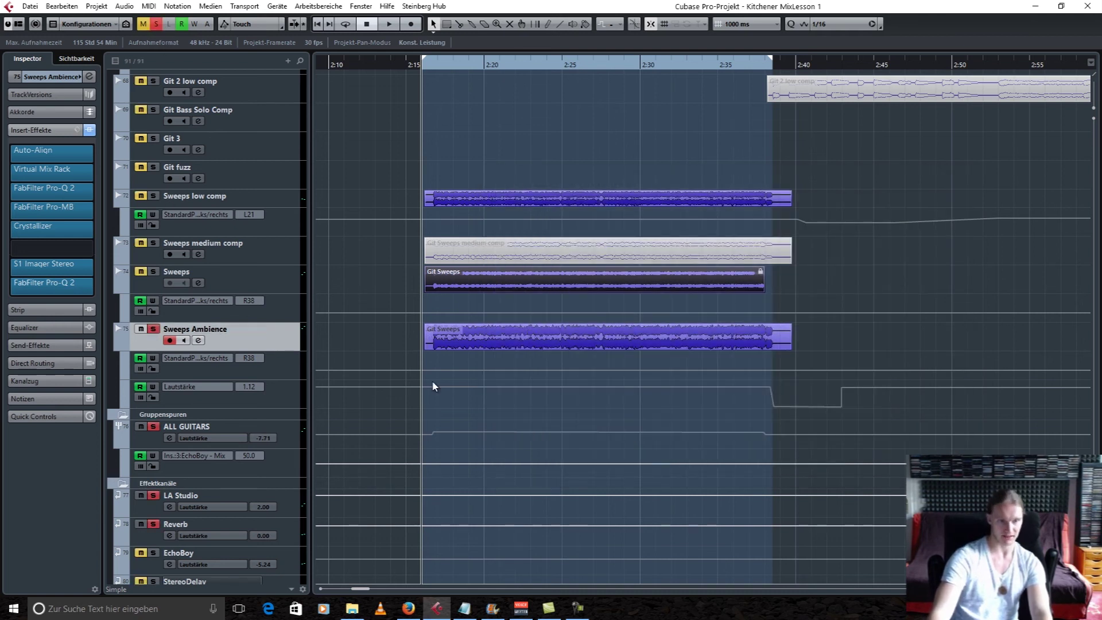
Compare the bass and guitar tracks in the arrangement, audition the soloed Sweeps Ambience track, and clear all solos
scroll(435, 382, up, 10)
scroll(509, 385, up, 8)
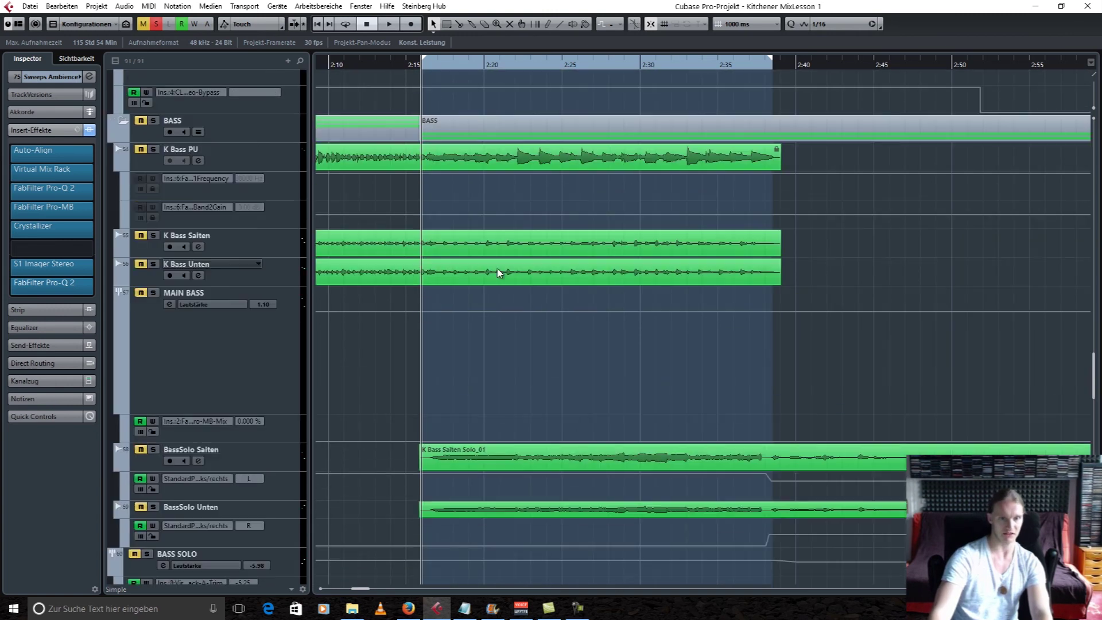
scroll(587, 426, down, 18)
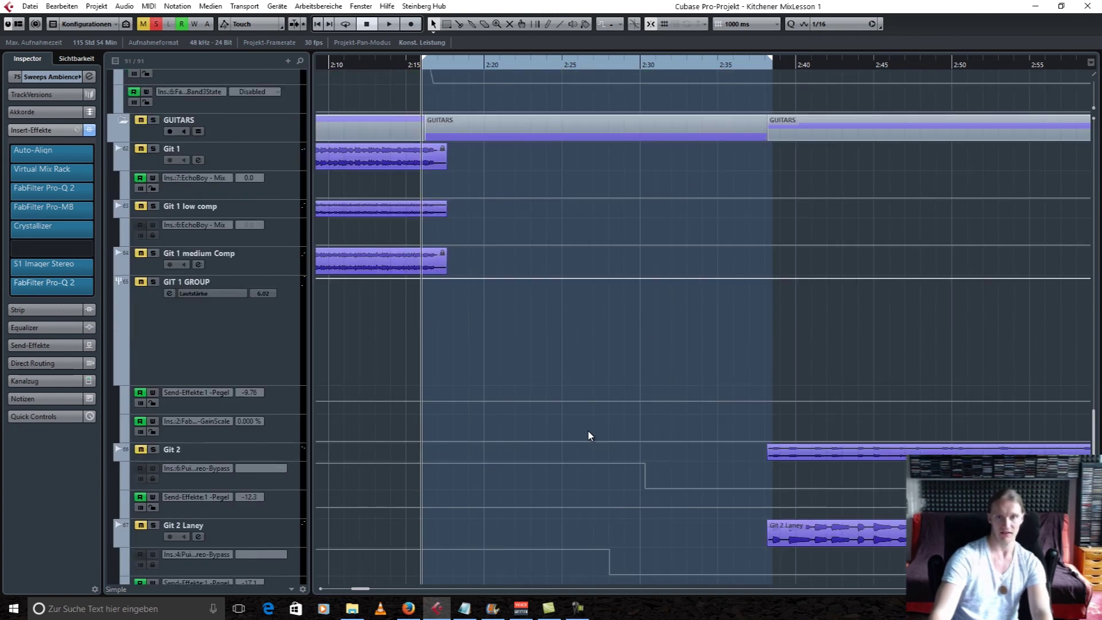
scroll(587, 437, down, 5)
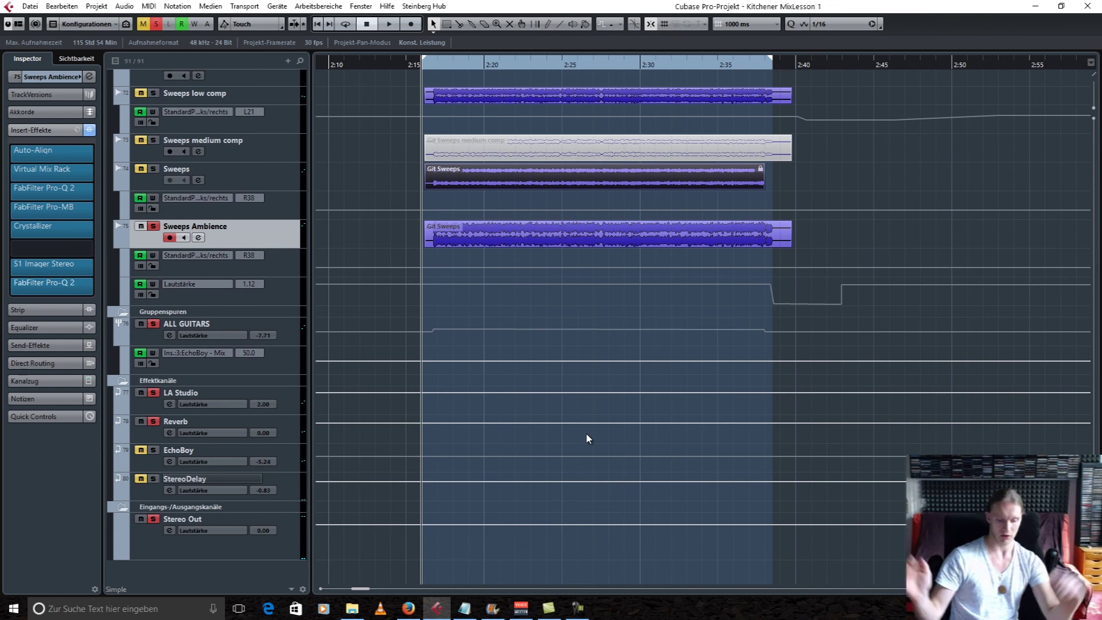
key(space)
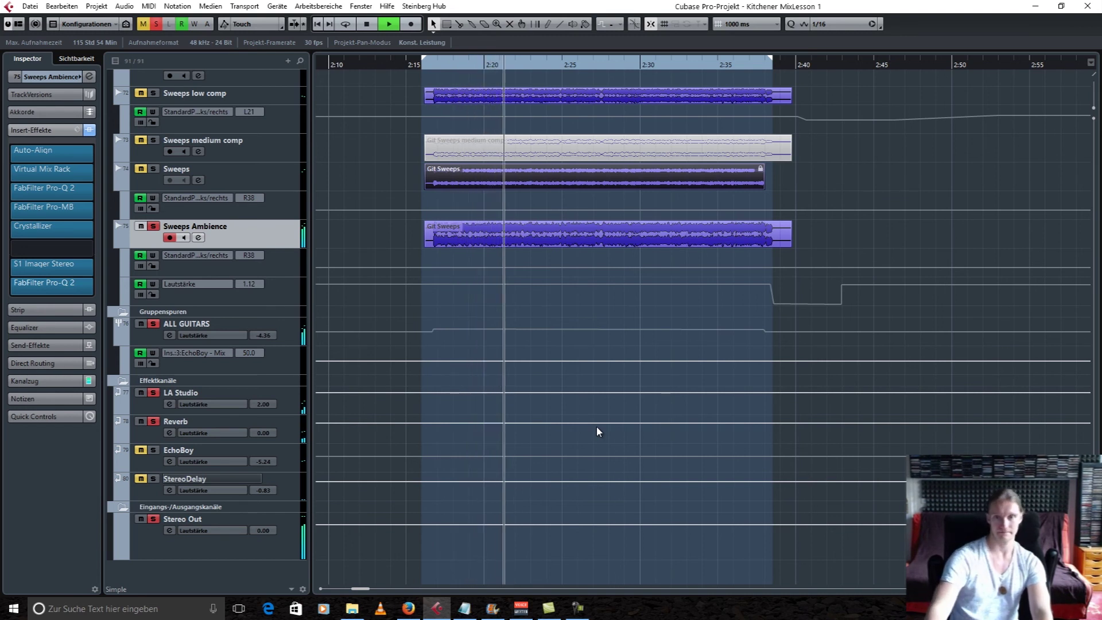
scroll(610, 421, up, 5)
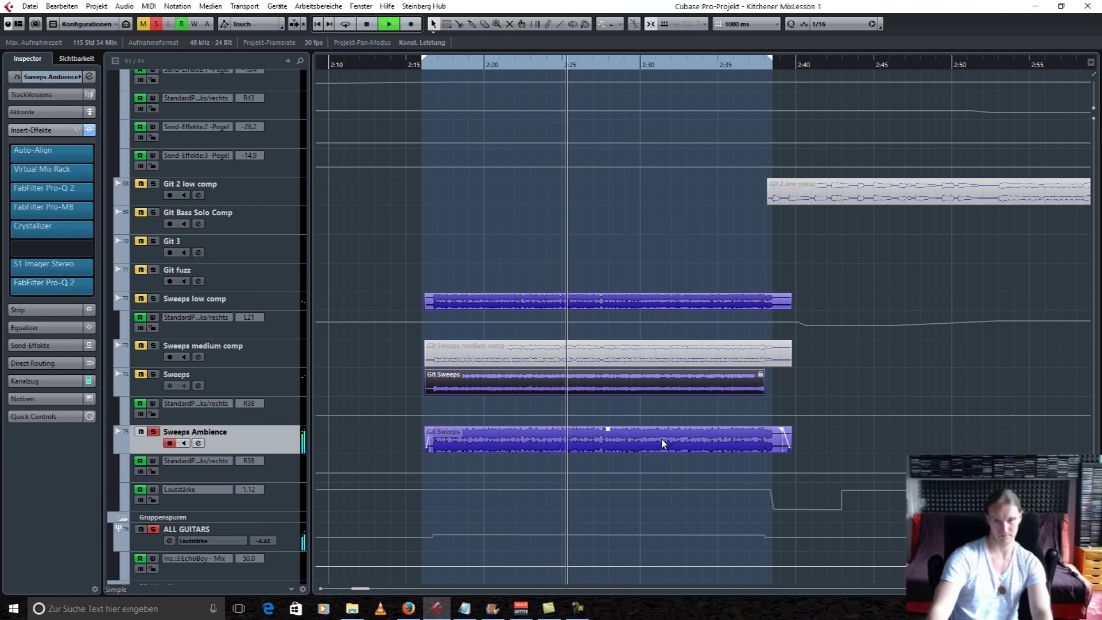
key(space)
click(158, 27)
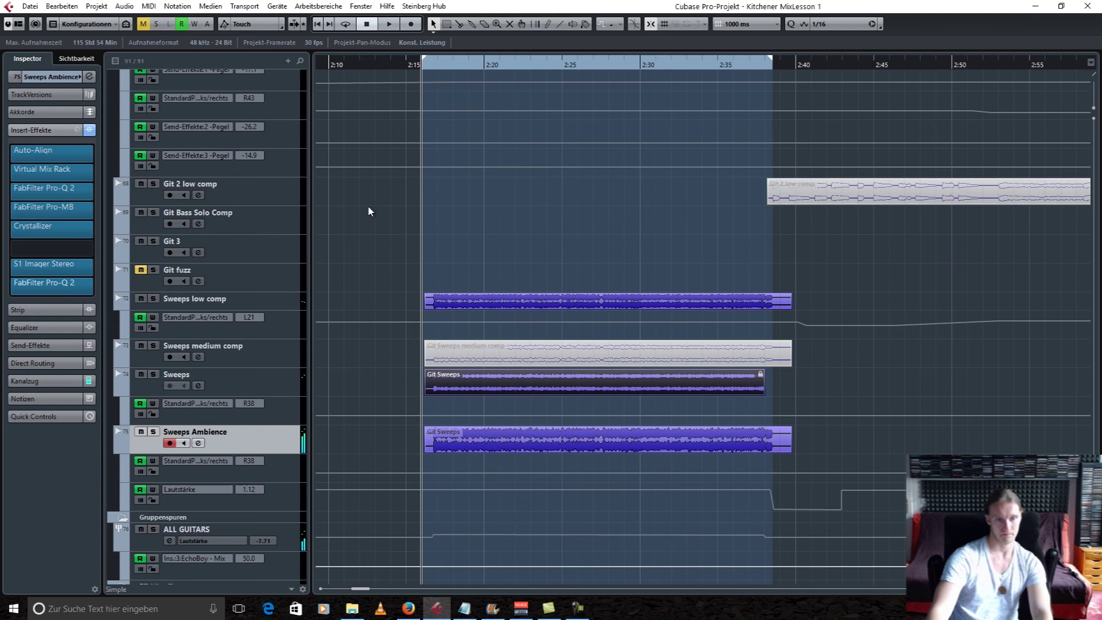
Solo Sweeps low comp, audition it from the start of the marked section, and clear all solos
click(599, 302)
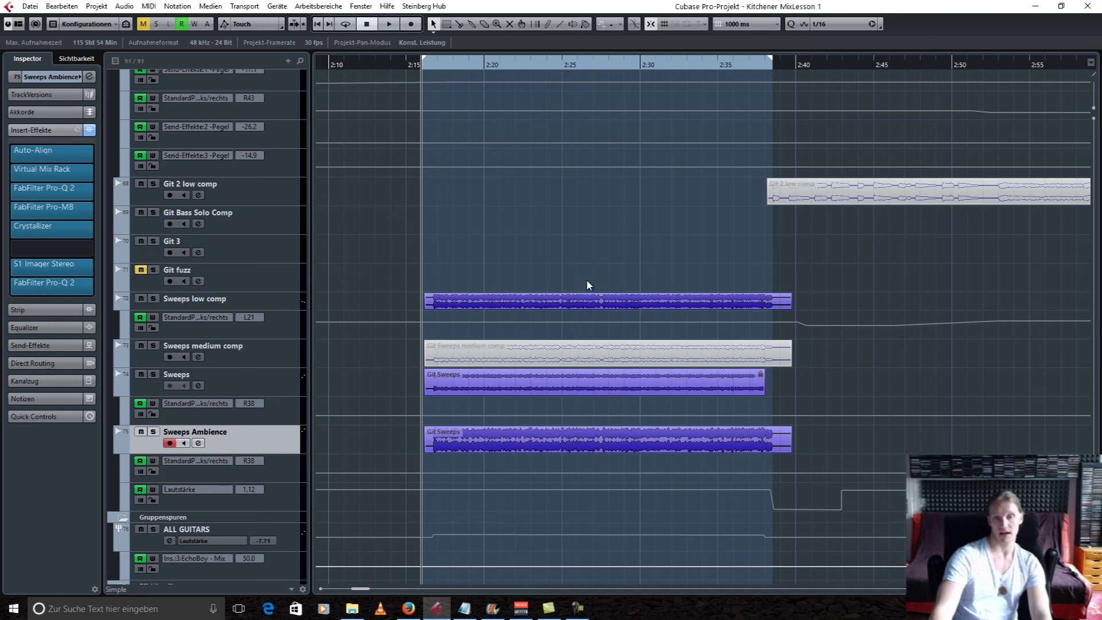
ctrl+click(578, 302)
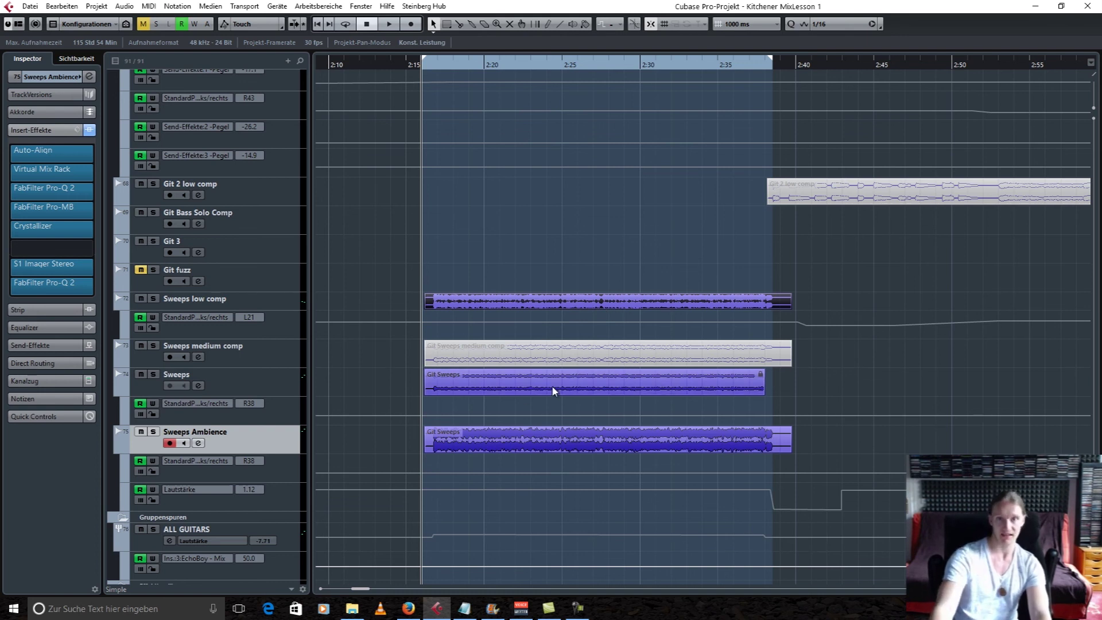
click(304, 300)
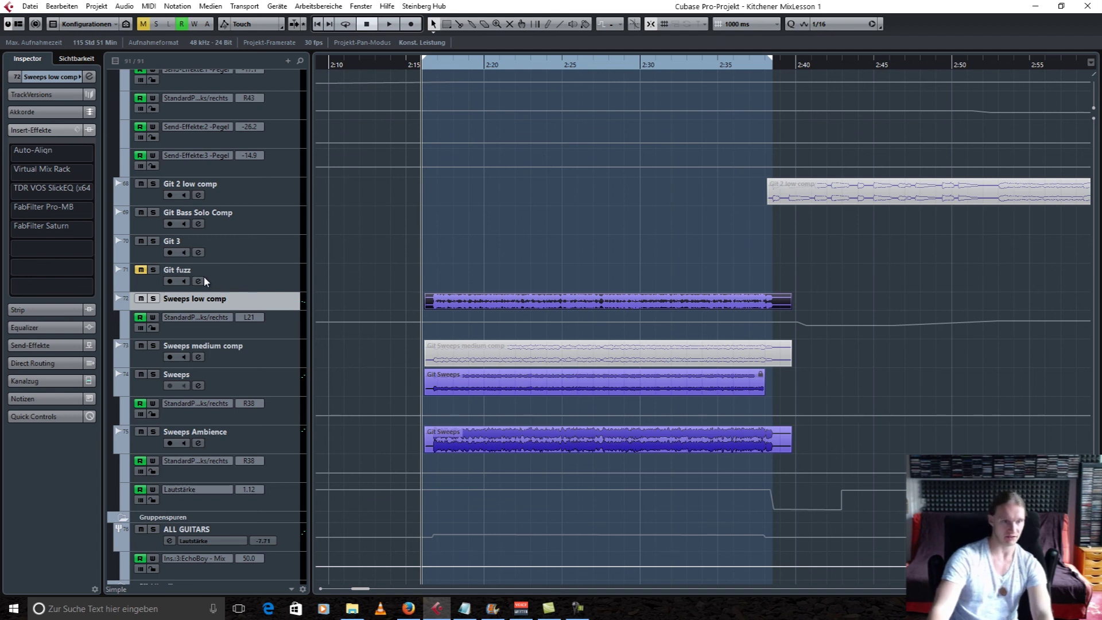
click(153, 298)
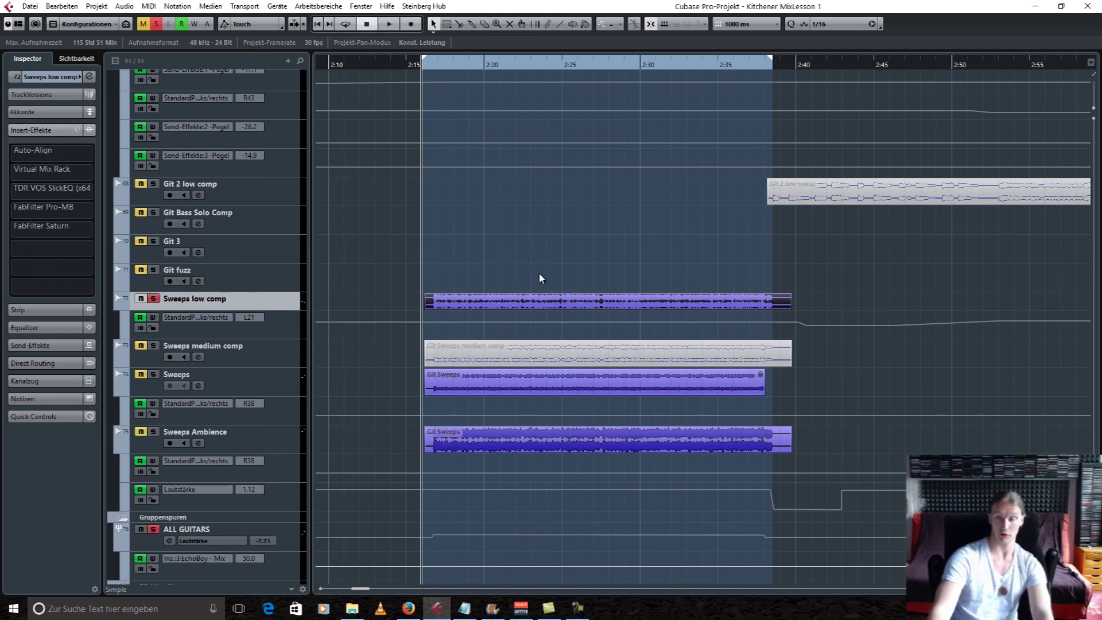
key(space)
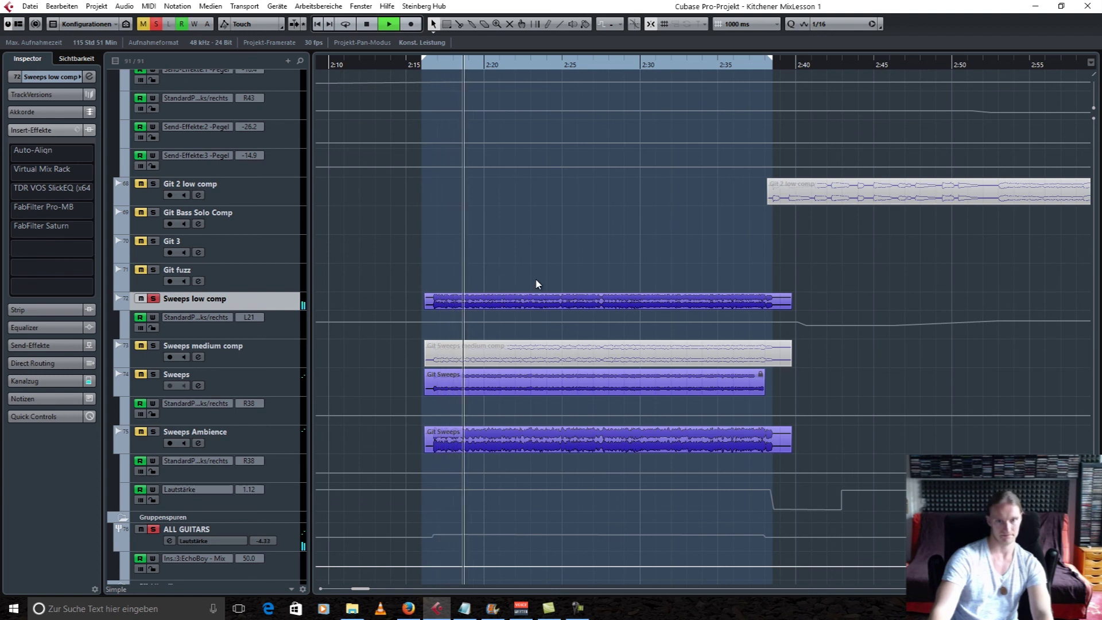
key(space)
click(157, 24)
Play the full mix from about 2:13, just before the marked section, with Sweeps low comp's volume fully down
click(593, 315)
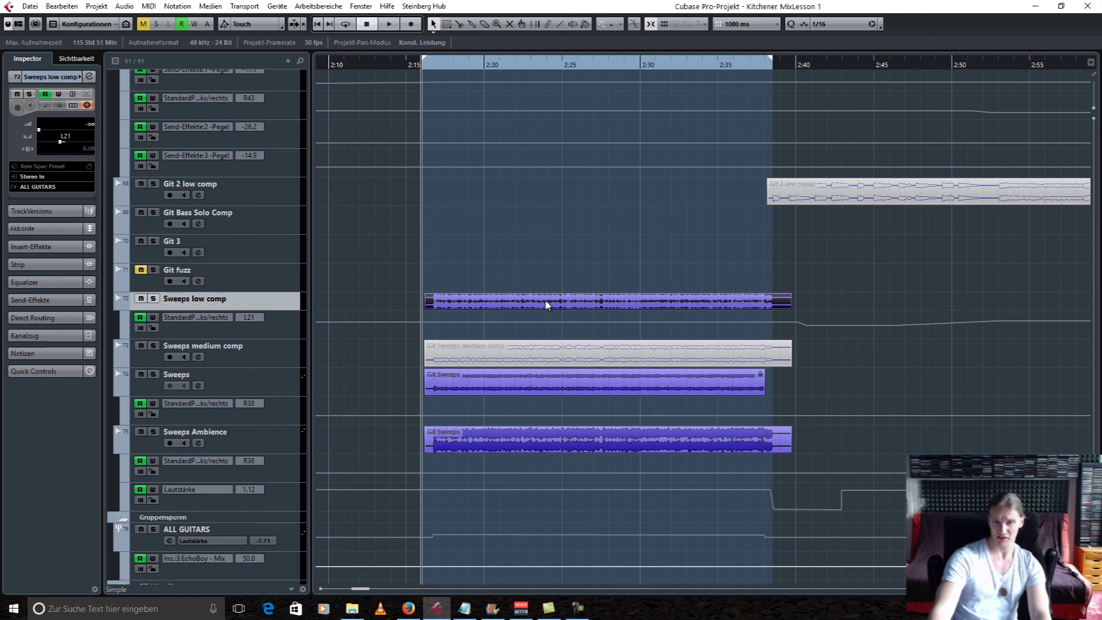
click(514, 280)
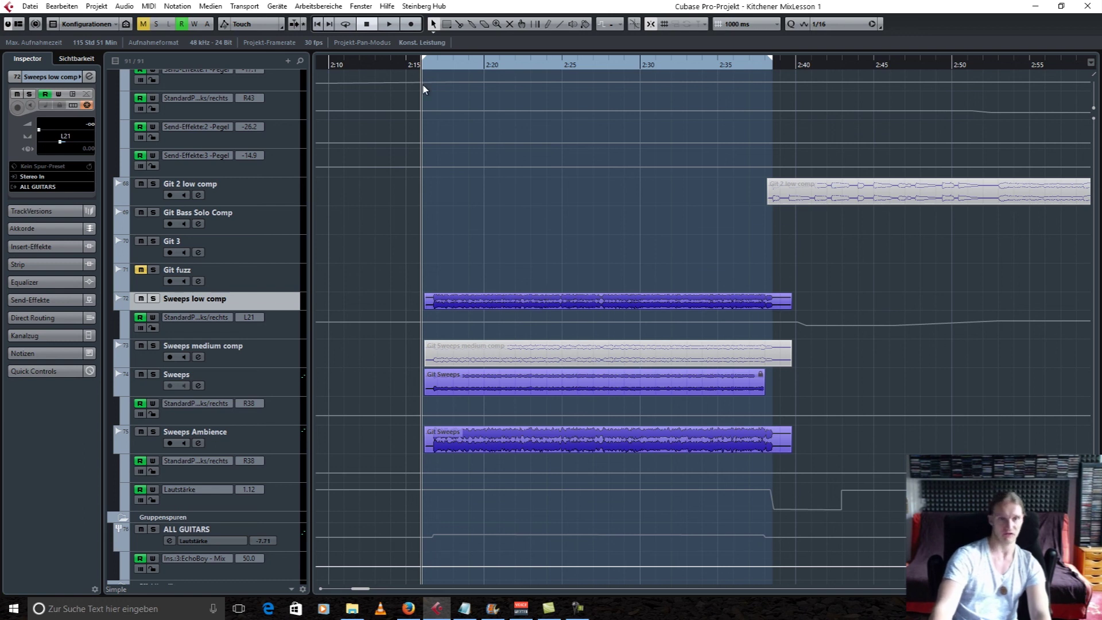
drag(403, 65, 374, 65)
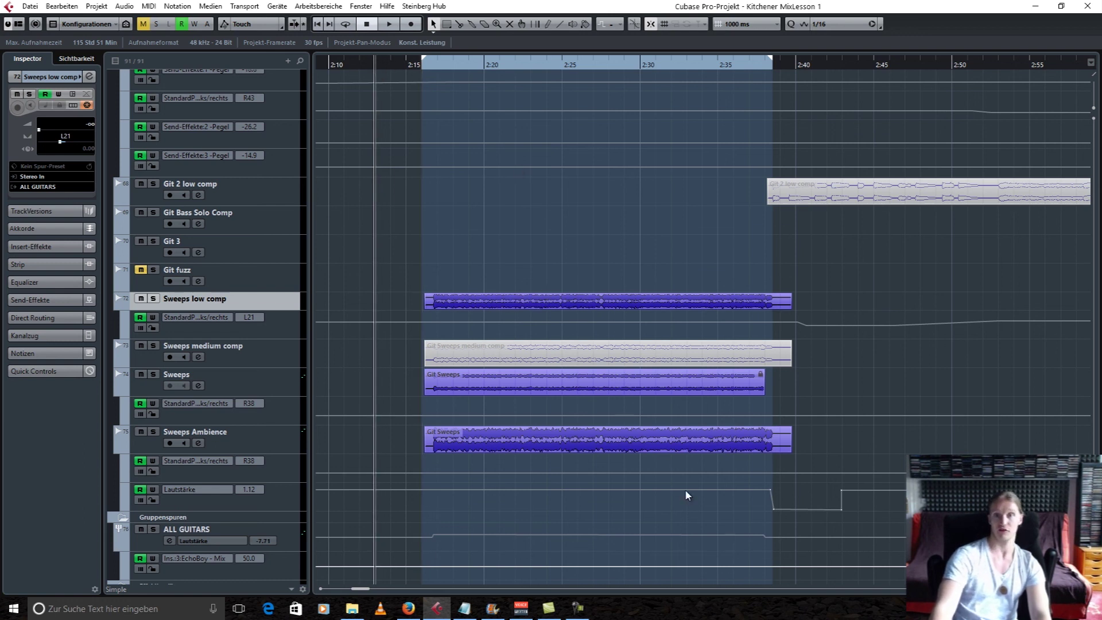
key(space)
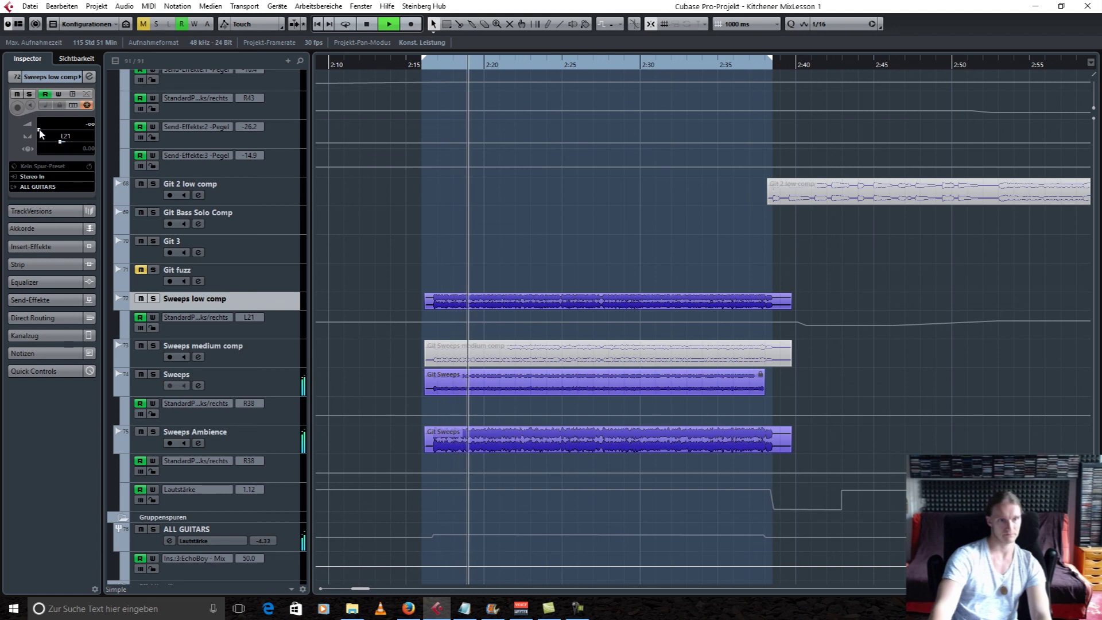
Raise the Sweeps low comp volume to -7.23 during playback, settle it at -11.1, and stop playback
drag(41, 134, 67, 140)
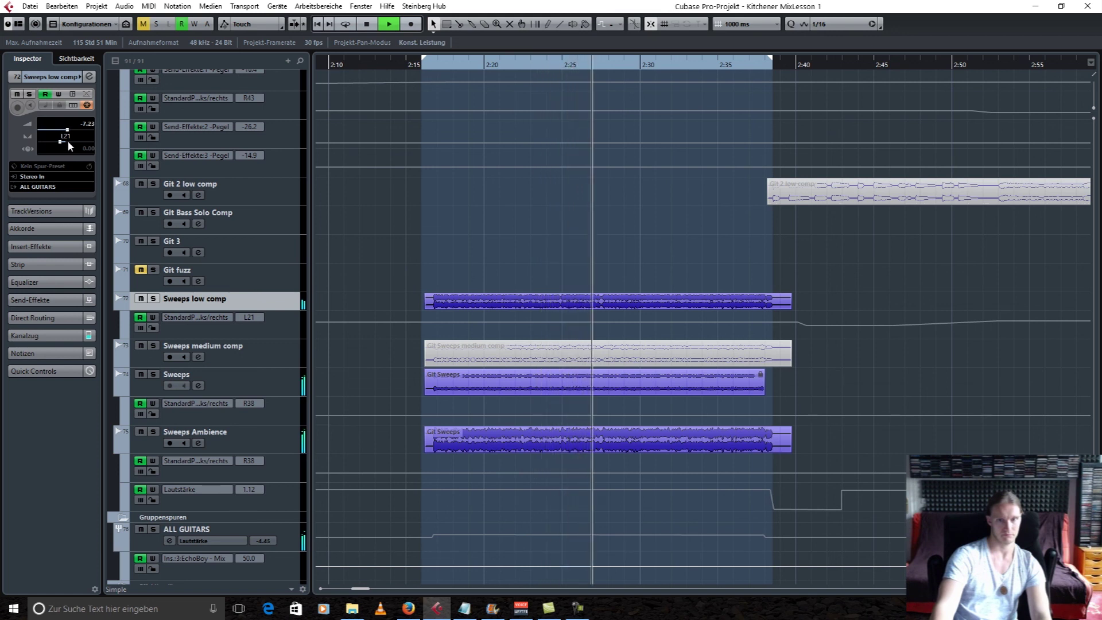
drag(68, 142, 60, 145)
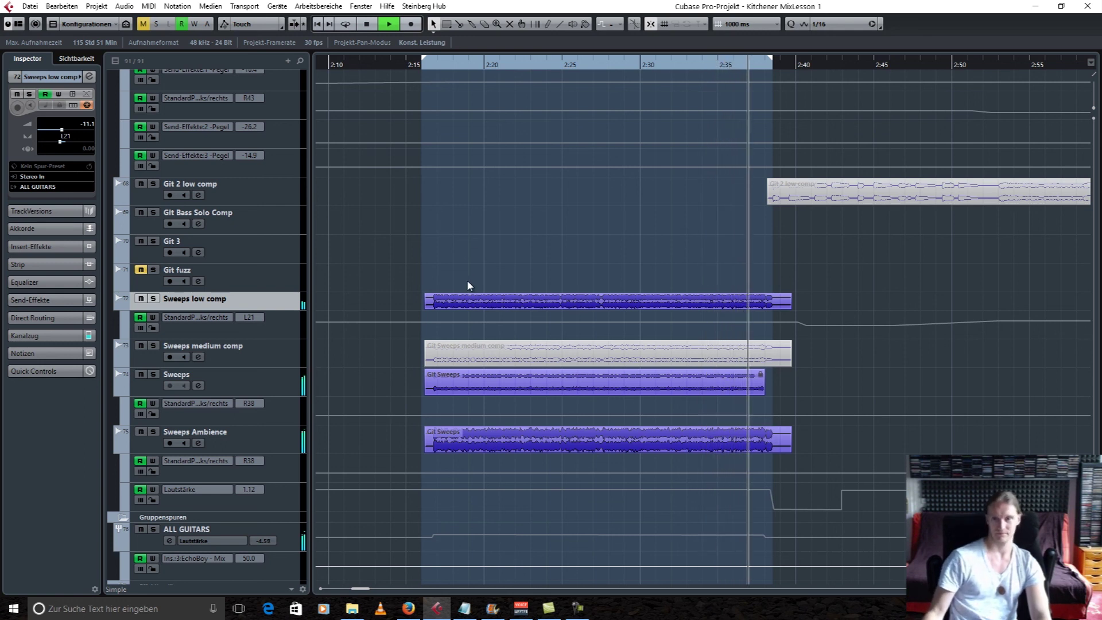
key(space)
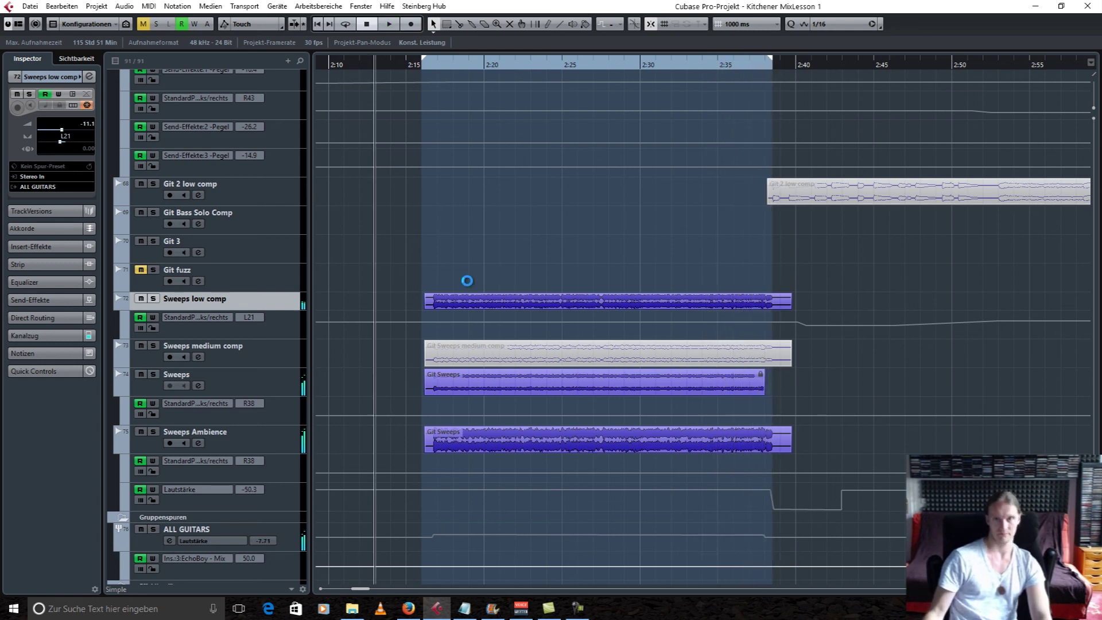